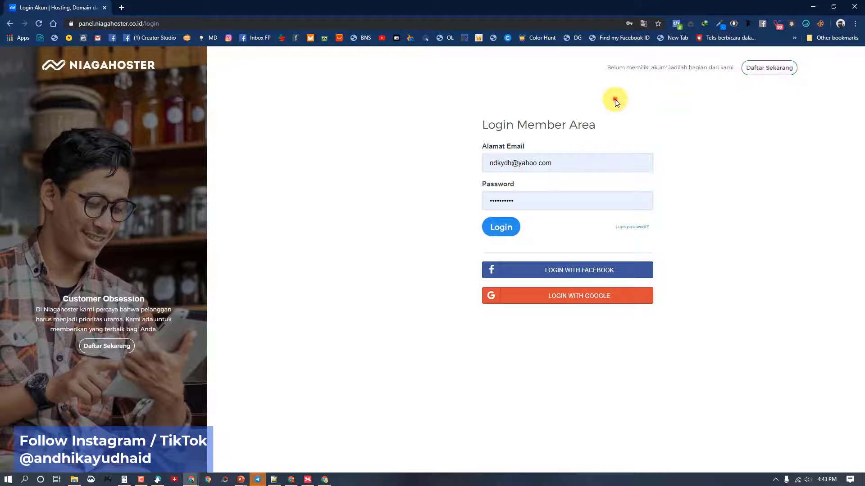
# Log in to the member area with the saved credentials and open the domain order page
pyautogui.click(503, 229)
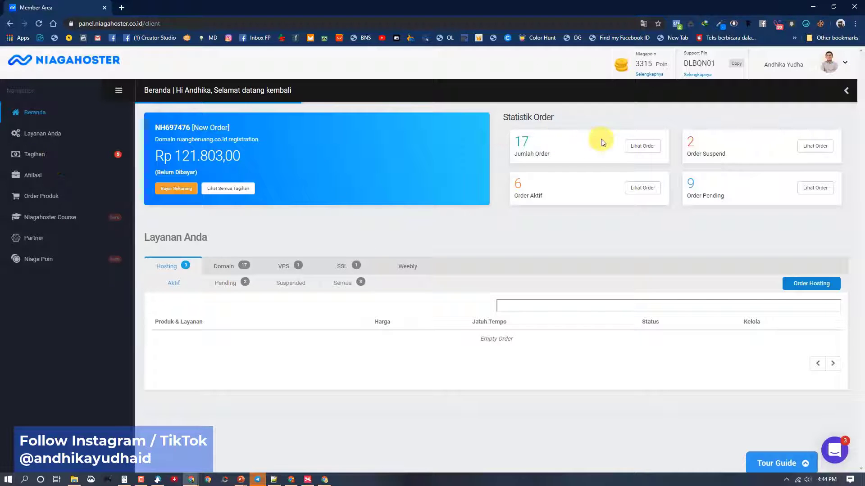
pyautogui.click(77, 23)
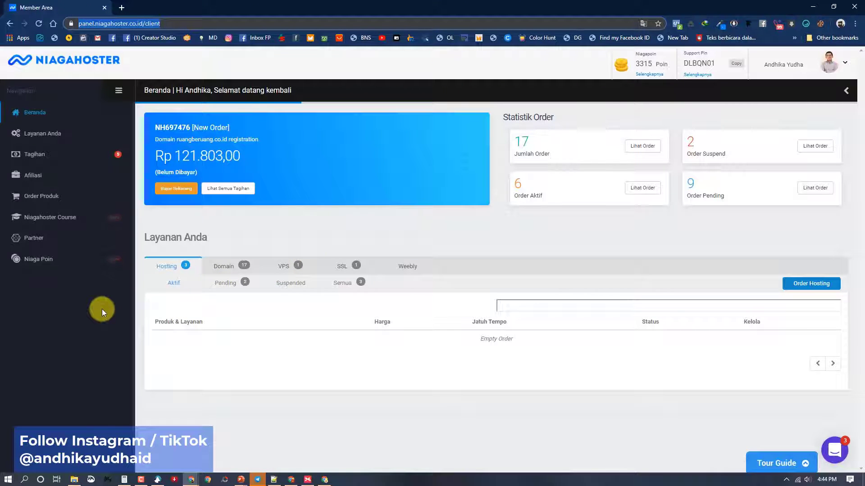
pyautogui.click(43, 201)
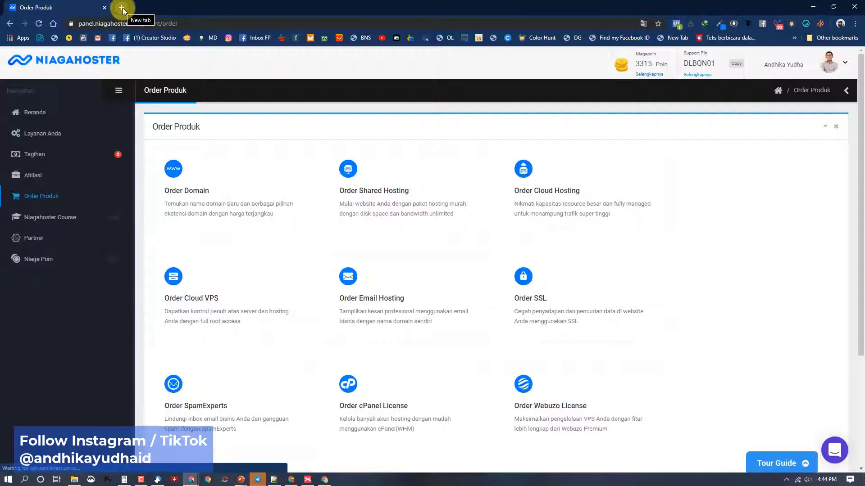
pyautogui.click(121, 8)
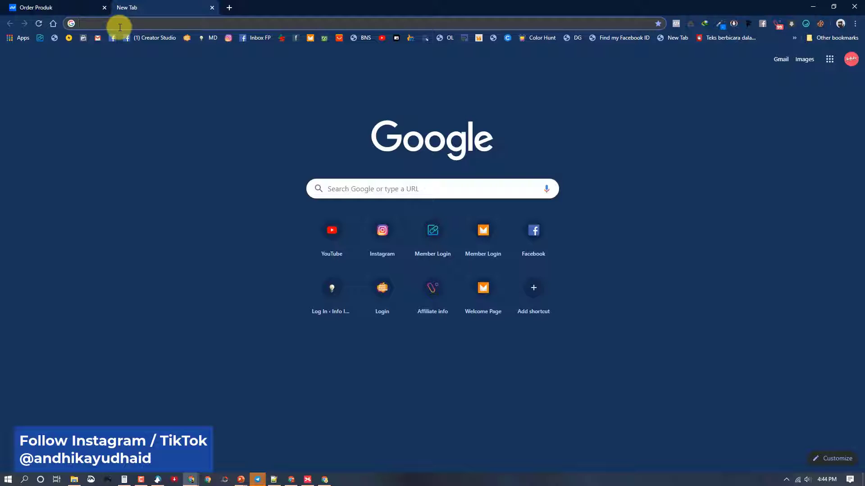
pyautogui.click(55, 8)
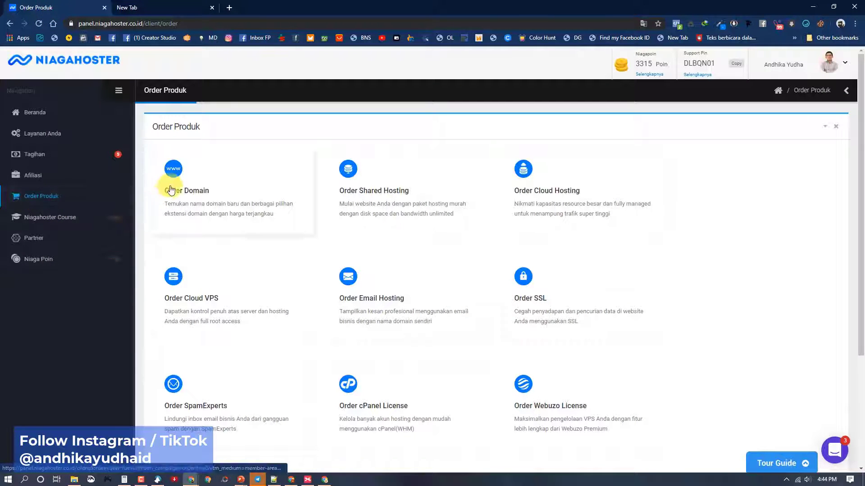
pyautogui.click(179, 175)
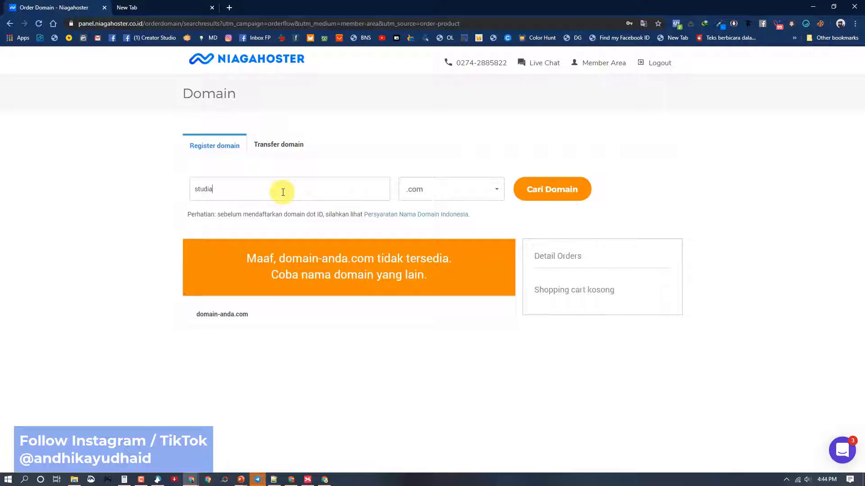
# Search for the domain studia with the .id extension and continue with its one-year registration
pyautogui.click(413, 188)
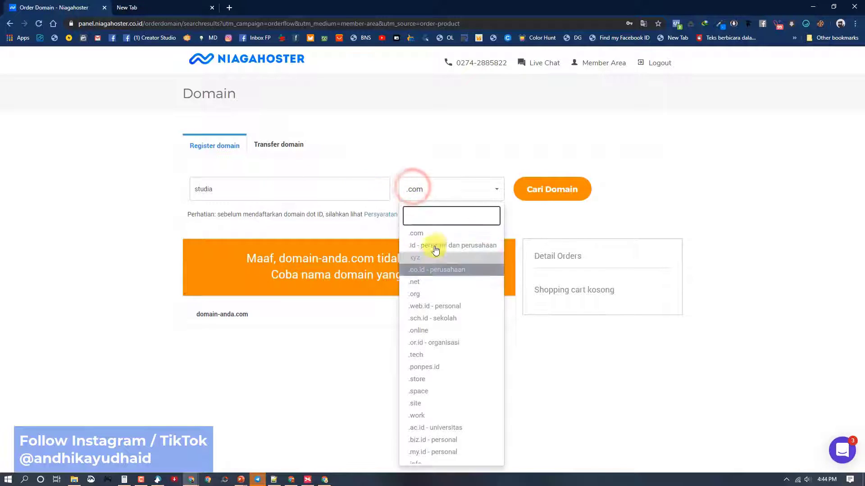
pyautogui.click(434, 251)
pyautogui.click(431, 165)
pyautogui.click(547, 198)
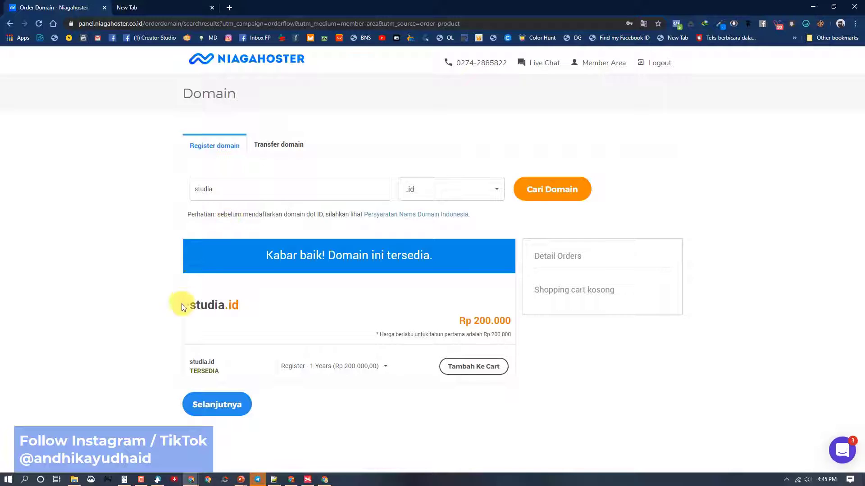
pyautogui.click(223, 406)
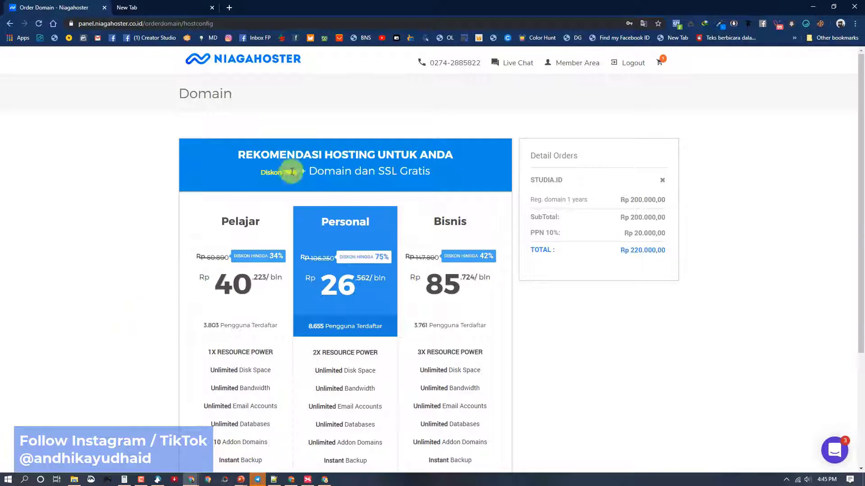
# Examine the recommended hosting packages, their features and the order details for the domain
pyautogui.scroll(-3, 372, 216)
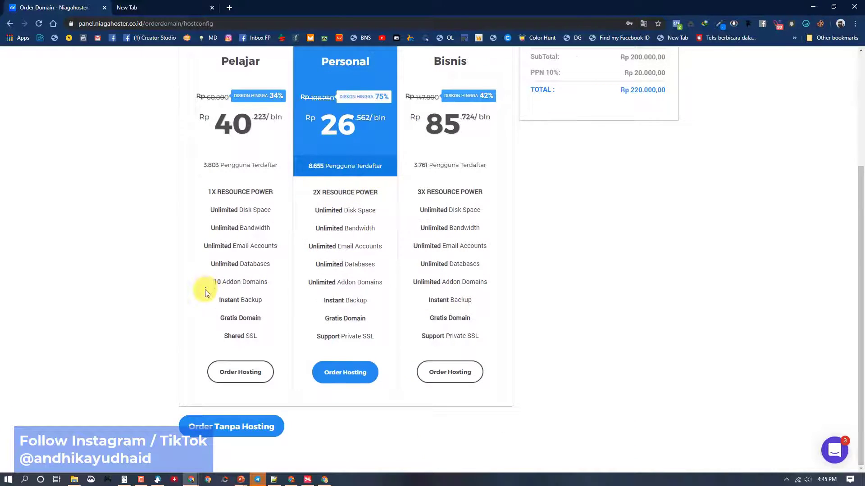
pyautogui.scroll(3, 205, 288)
pyautogui.scroll(-3, 455, 235)
pyautogui.scroll(3, 142, 232)
pyautogui.scroll(-3, 142, 232)
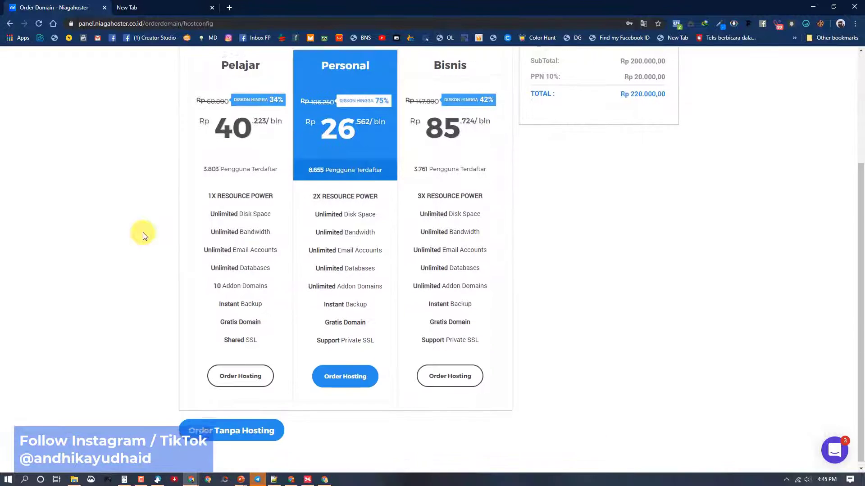
pyautogui.scroll(2, 143, 234)
pyautogui.scroll(-2, 143, 233)
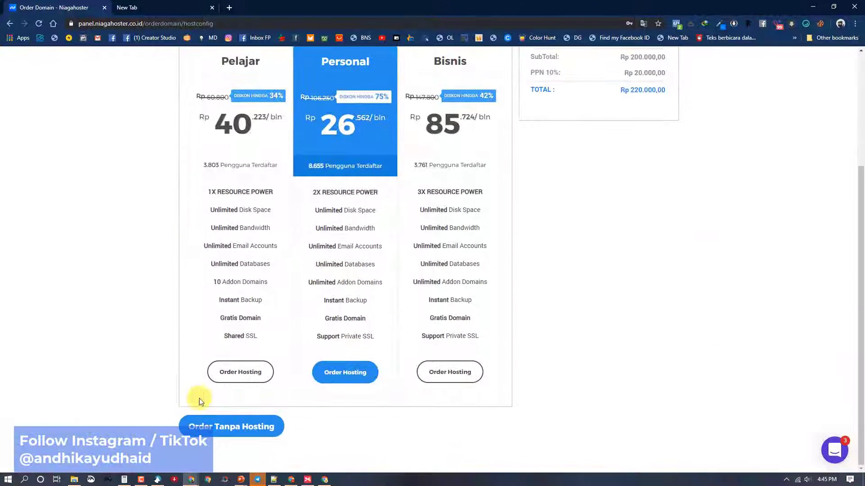
pyautogui.scroll(3, 68, 223)
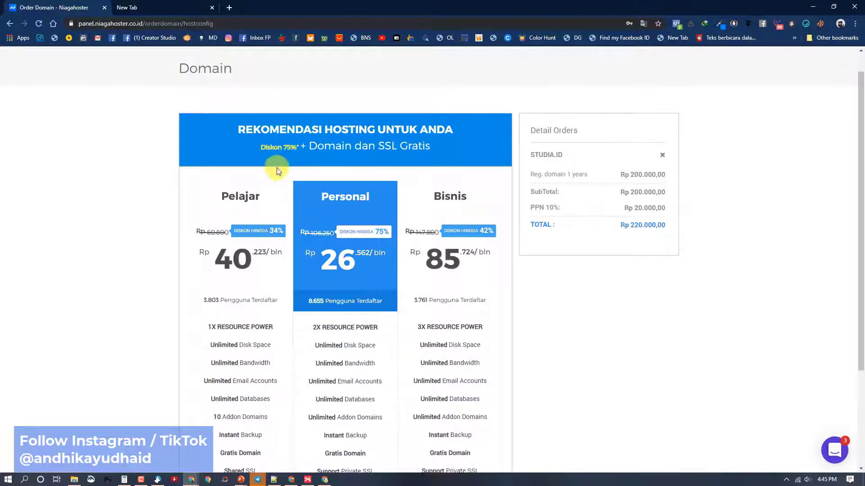
pyautogui.scroll(-3, 131, 236)
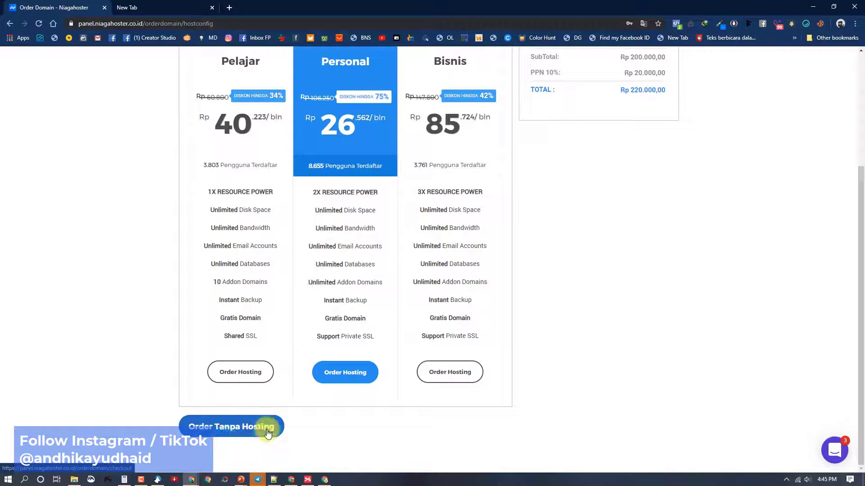
pyautogui.scroll(2, 586, 248)
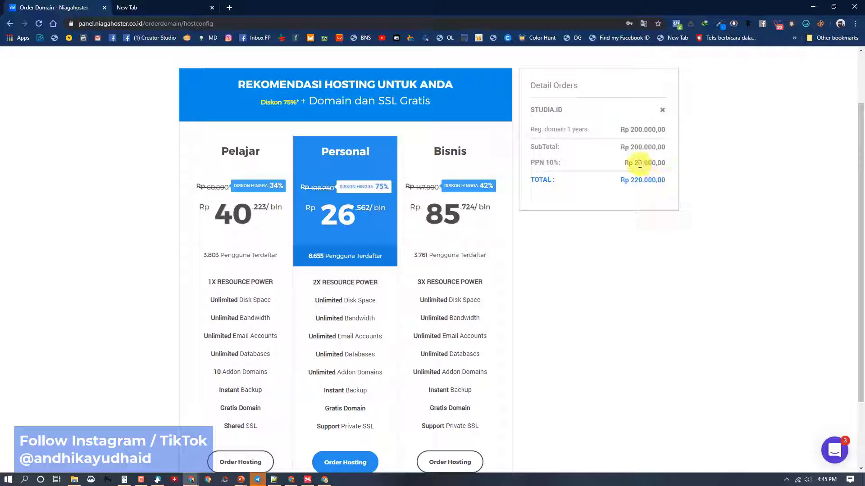
pyautogui.scroll(-2, 457, 255)
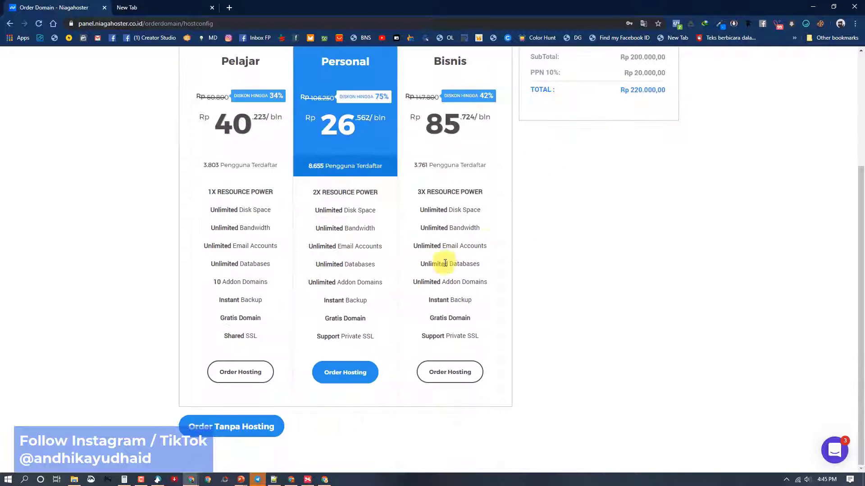
# Order the domain without hosting and continue without adding the Weebly Starter website builder package
pyautogui.click(230, 428)
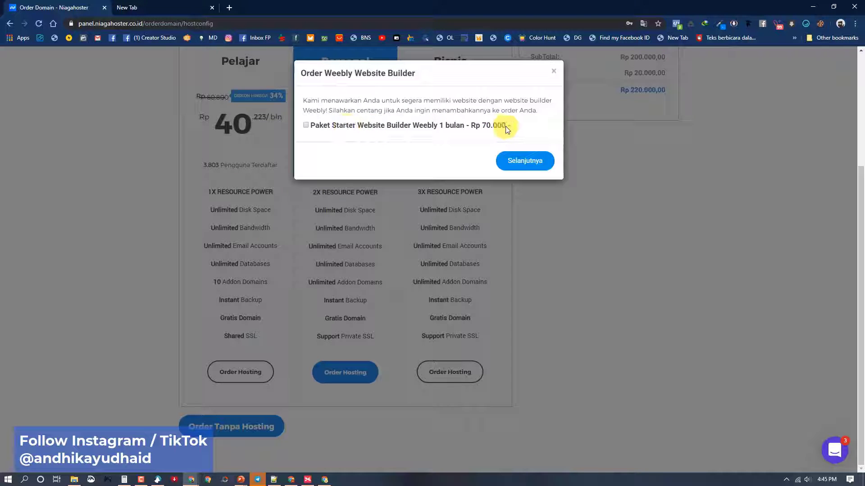
pyautogui.click(526, 162)
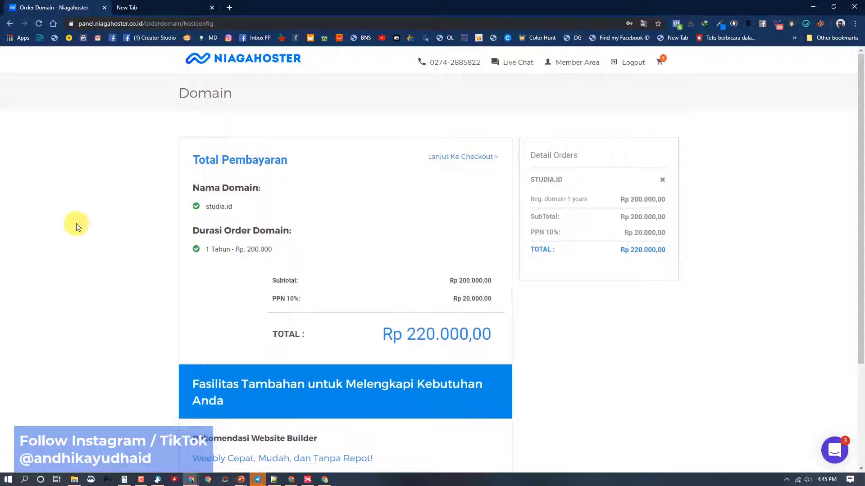
# Review the payment summary, keep the website builder option at "Tidak, Terimakasih" and proceed to checkout
pyautogui.scroll(-2, 76, 225)
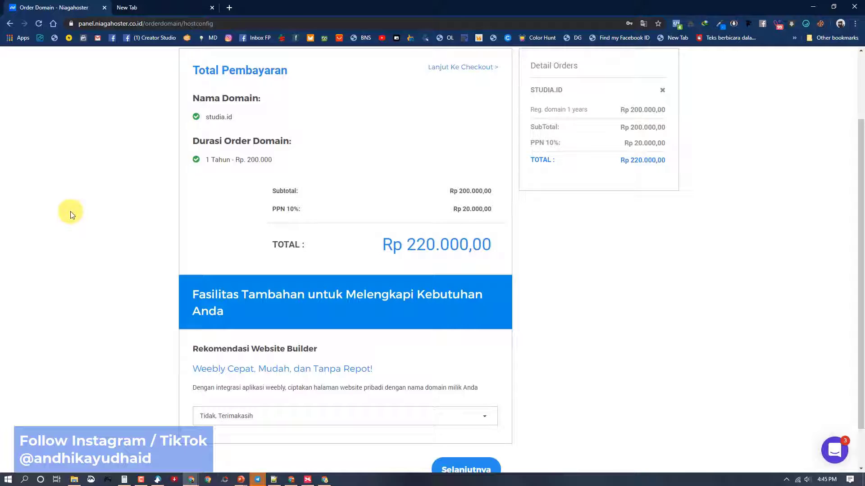
pyautogui.scroll(2, 70, 212)
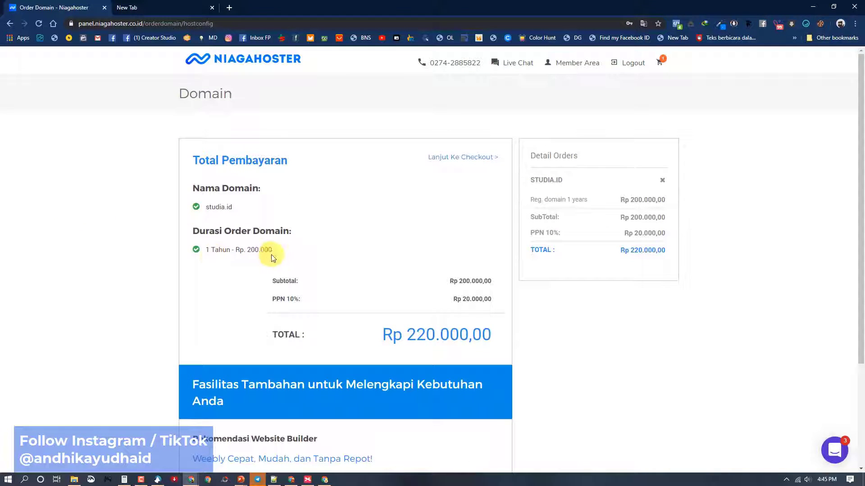
pyautogui.scroll(-3, 284, 257)
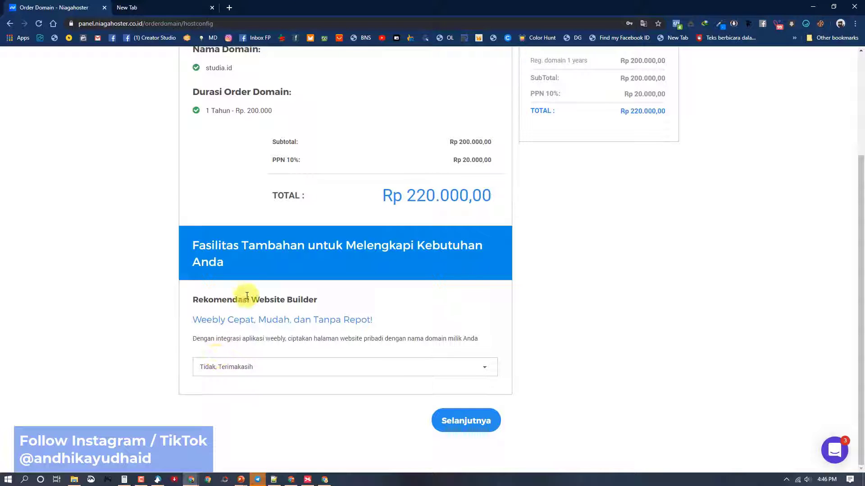
pyautogui.click(255, 371)
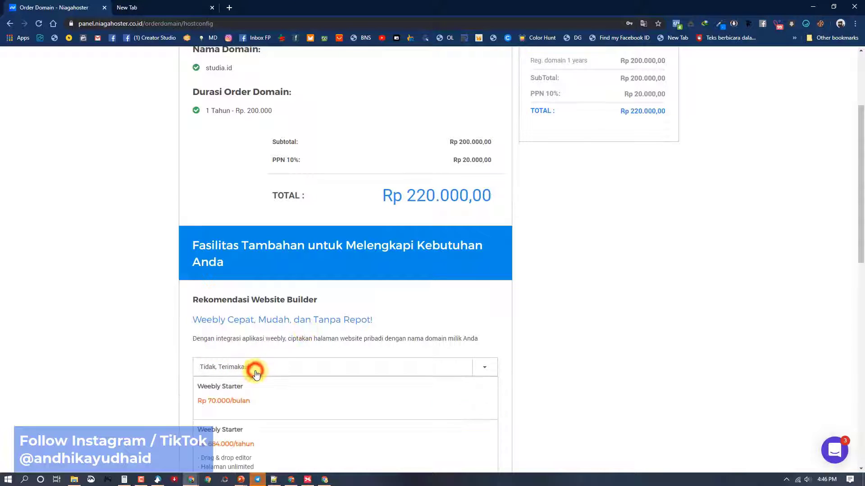
pyautogui.click(251, 368)
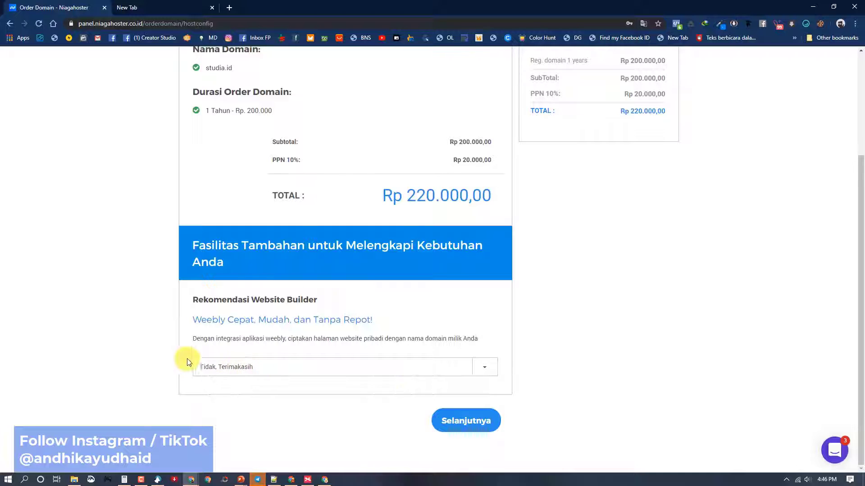
pyautogui.scroll(1, 567, 360)
pyautogui.scroll(-1, 568, 360)
pyautogui.click(495, 419)
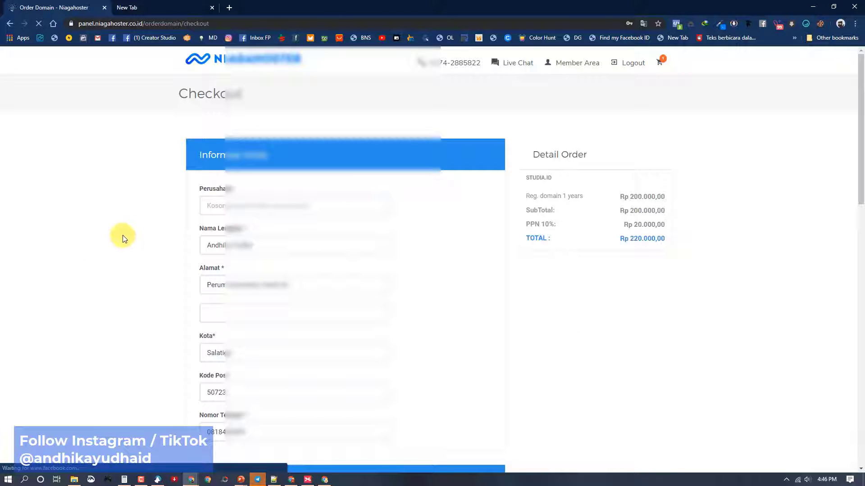
# Review the billing information and payment methods, and check out the domain order with the preselected BCA payment
pyautogui.scroll(-2, 169, 230)
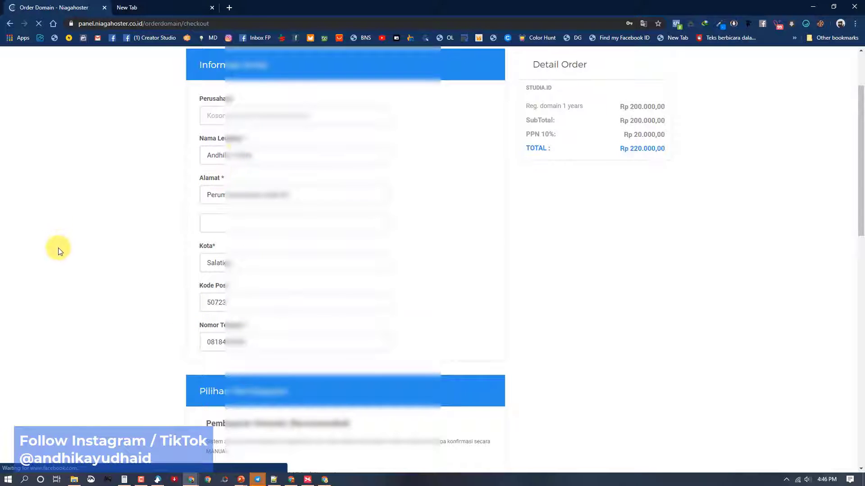
pyautogui.scroll(-4, 58, 247)
pyautogui.scroll(-4, 58, 253)
pyautogui.scroll(4, 103, 252)
pyautogui.scroll(-2, 187, 286)
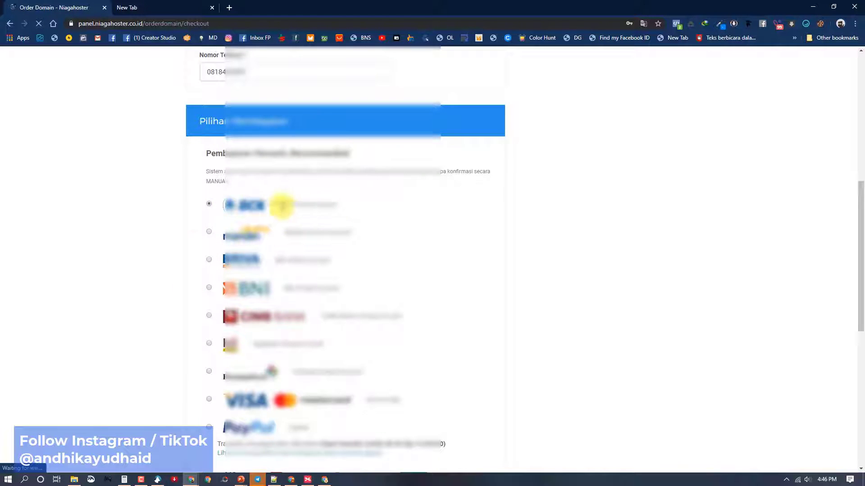
pyautogui.scroll(-5, 155, 236)
pyautogui.scroll(5, 155, 236)
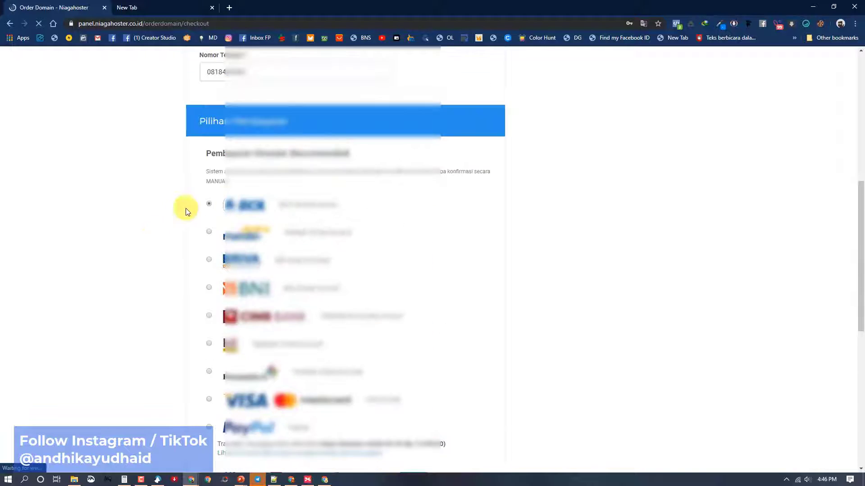
pyautogui.scroll(-8, 174, 232)
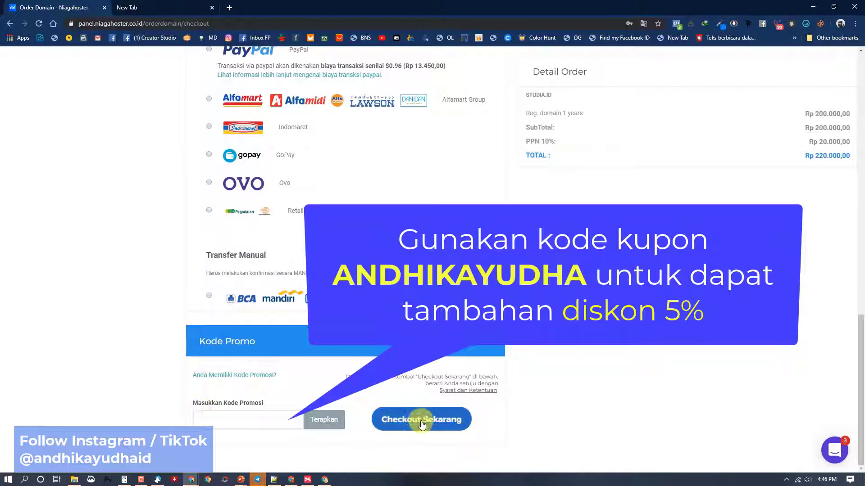
pyautogui.click(423, 424)
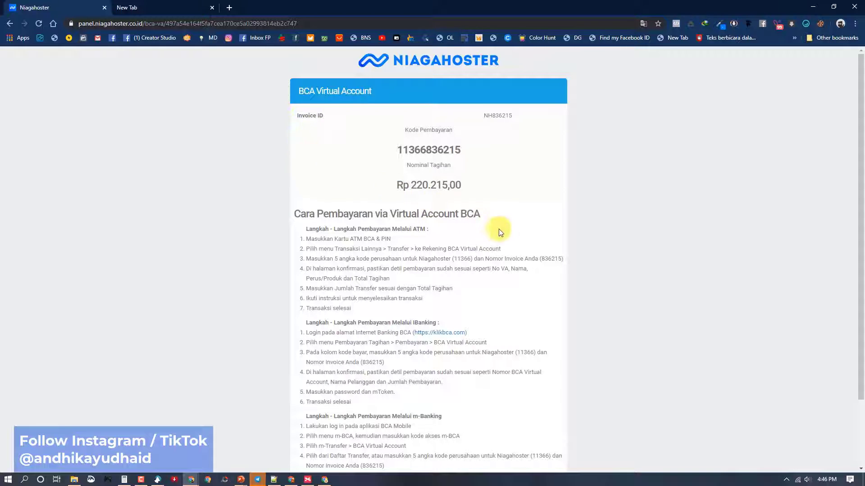
# Read the BCA Virtual Account payment instructions for ATM, iBanking and m-Banking
pyautogui.scroll(-2, 267, 203)
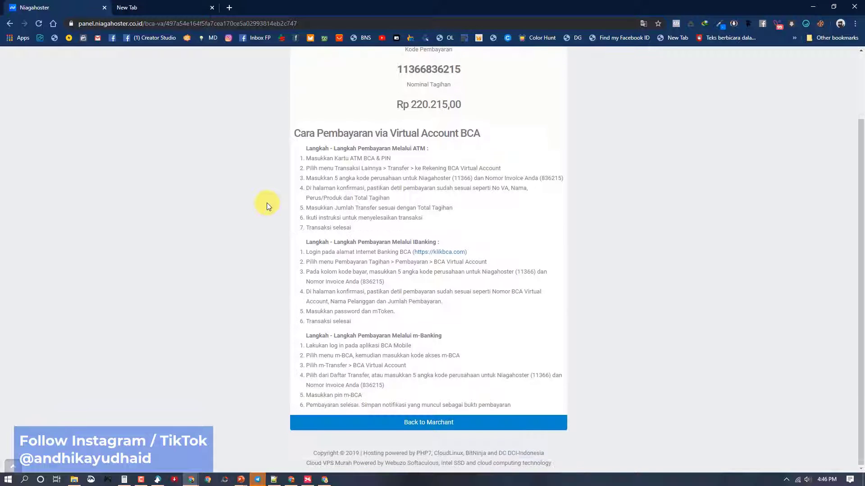
pyautogui.scroll(2, 266, 206)
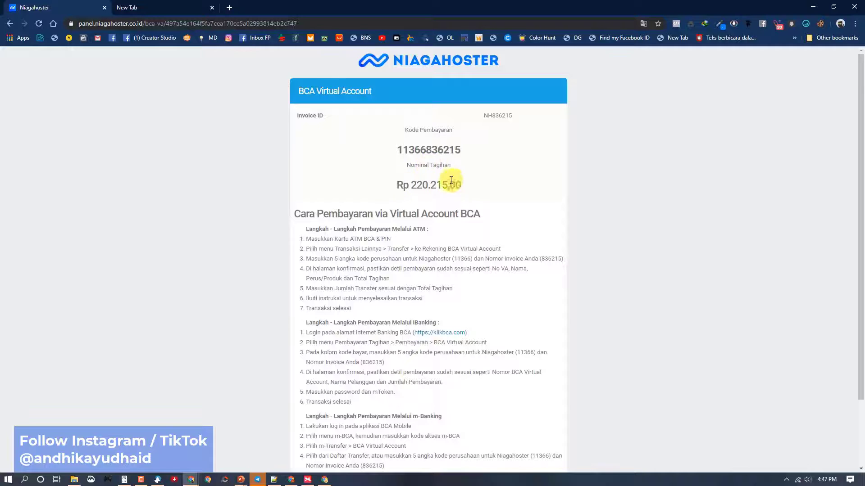
pyautogui.scroll(-1, 395, 180)
pyautogui.scroll(-2, 395, 180)
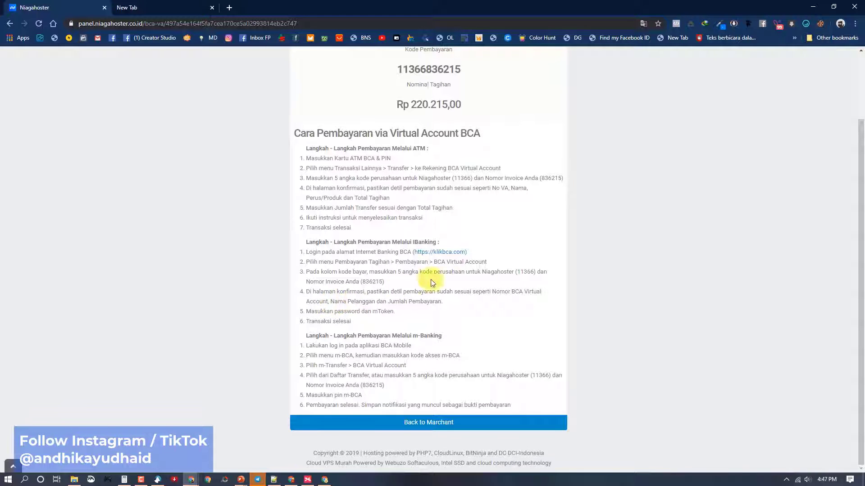
pyautogui.scroll(2, 473, 270)
pyautogui.scroll(-2, 436, 268)
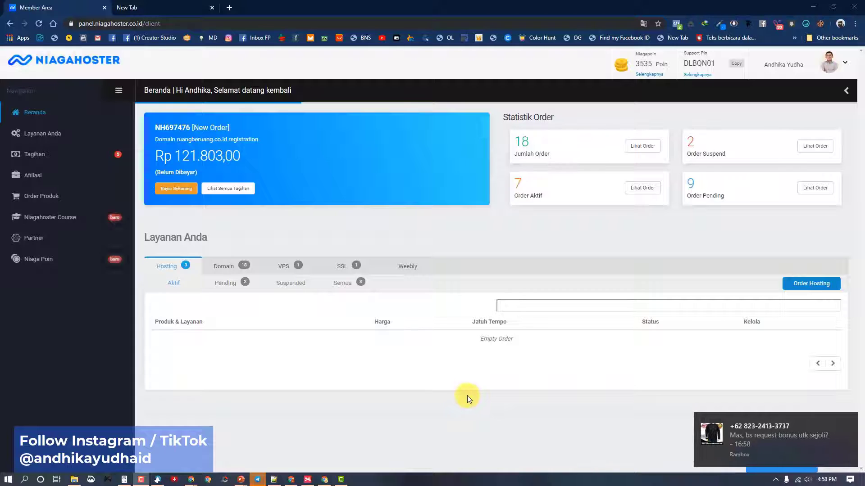
# Dismiss the message notification and display the active domains among the account's services
pyautogui.click(849, 422)
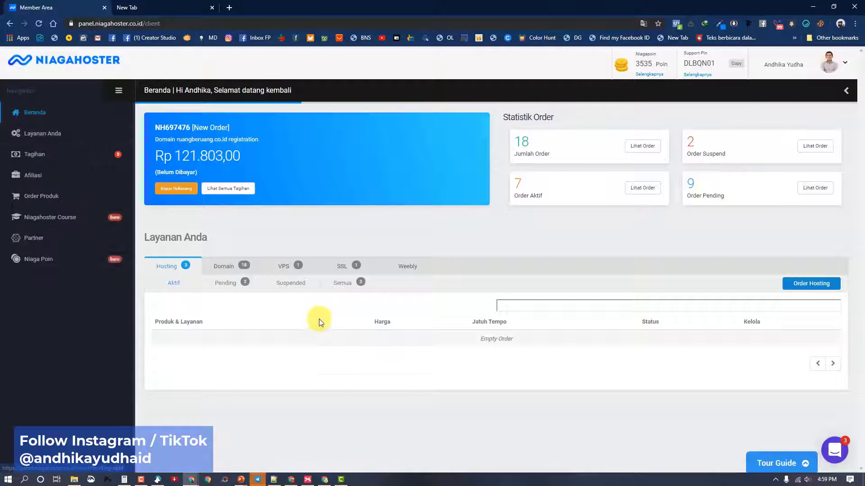
pyautogui.click(228, 270)
pyautogui.scroll(-2, 227, 279)
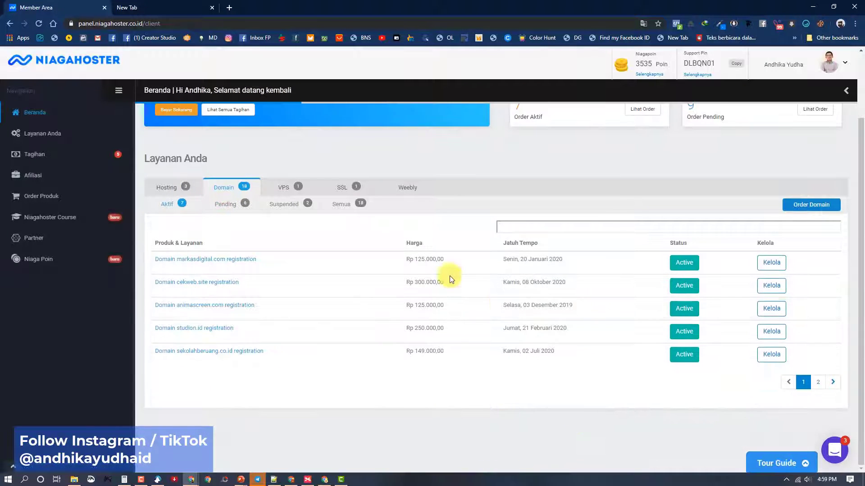
# Find studia.id on the second page of the active domains and open its management page
pyautogui.click(833, 382)
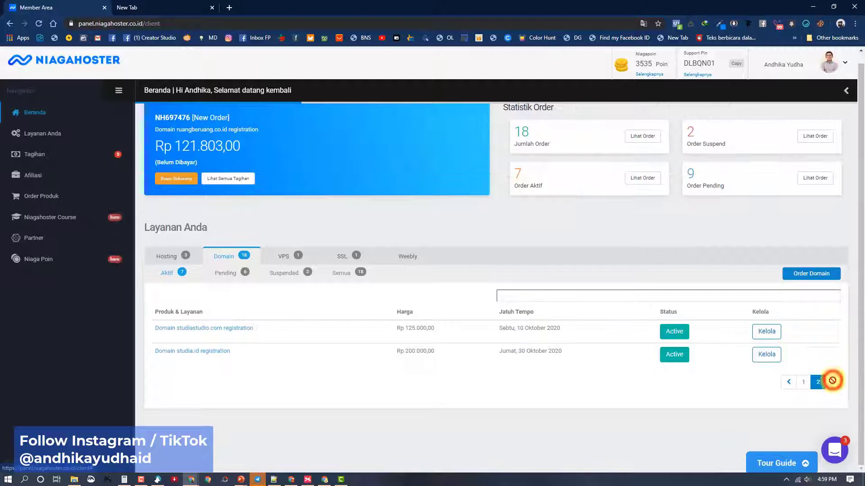
pyautogui.moveTo(249, 354); pyautogui.dragTo(155, 364)
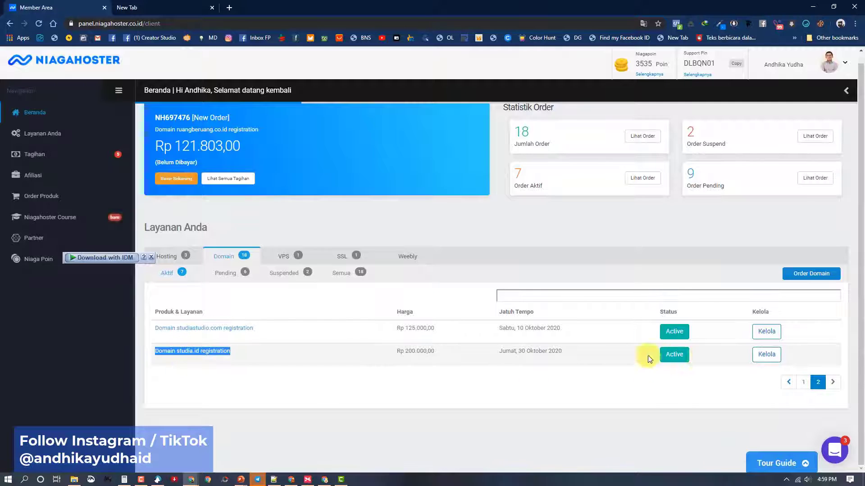
pyautogui.click(766, 355)
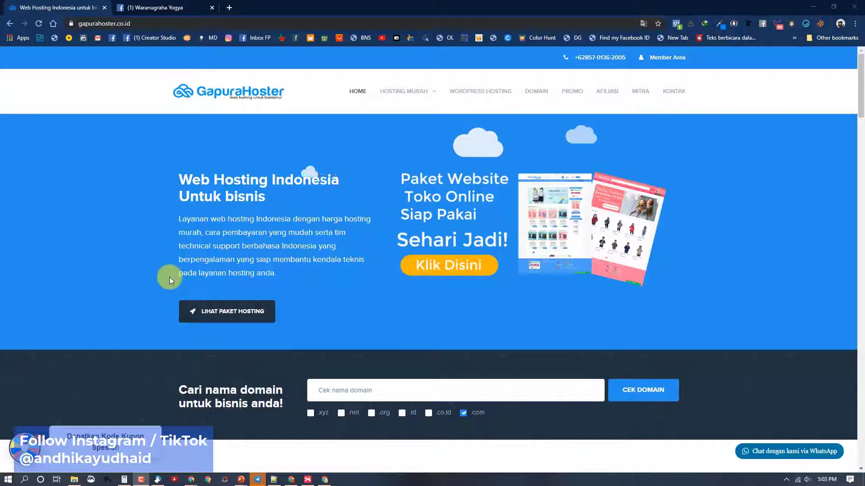
# Look over the GapuraHoster homepage and the intro and posts of the Facebook profile that links to it
pyautogui.click(174, 7)
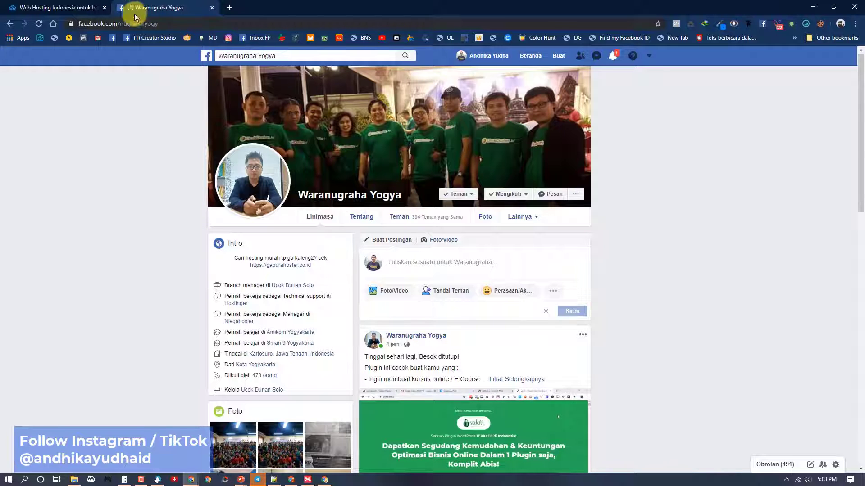
pyautogui.click(69, 6)
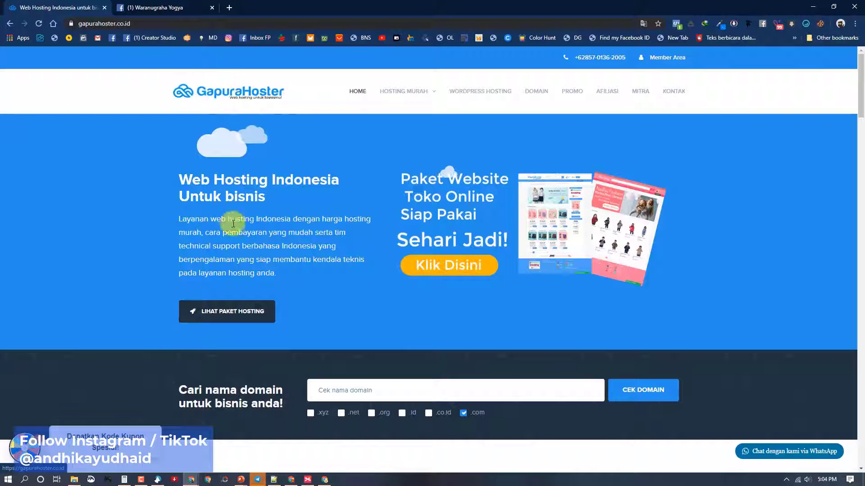
pyautogui.click(171, 8)
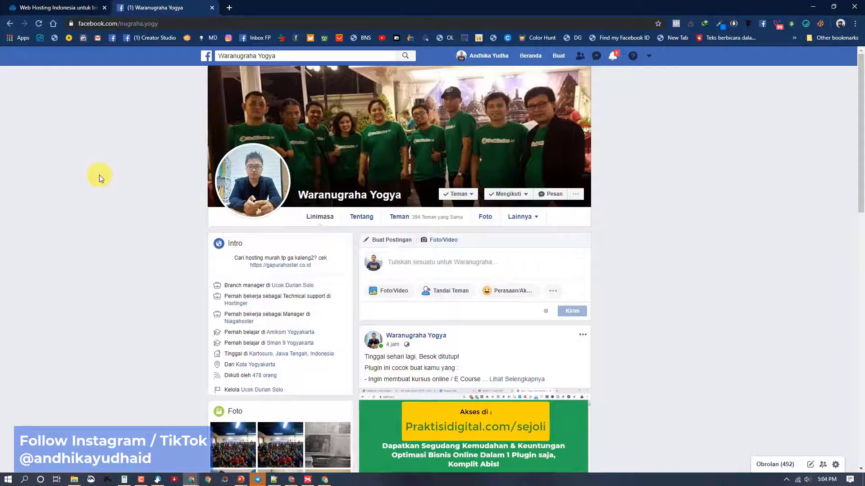
pyautogui.scroll(-10, 112, 225)
pyautogui.scroll(4, 113, 226)
pyautogui.scroll(8, 112, 226)
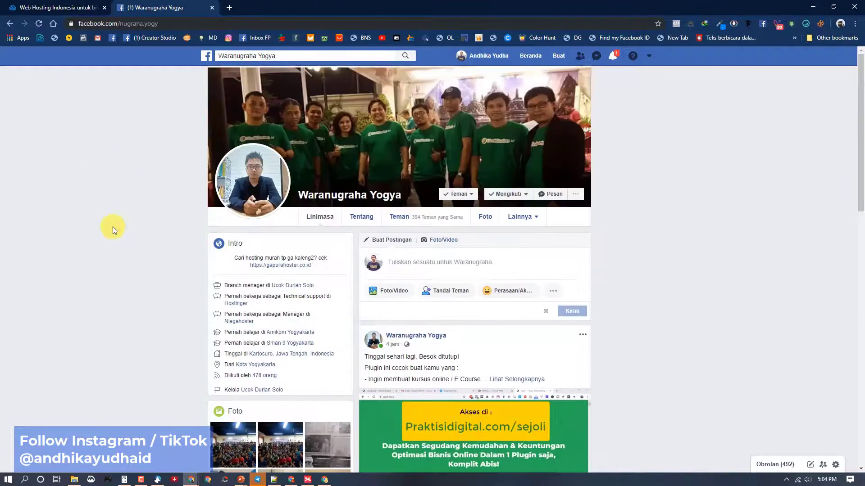
# Examine the GapuraHoster site's hosting categories and compare the Starter, Medium and Bisnis packages
pyautogui.click(55, 7)
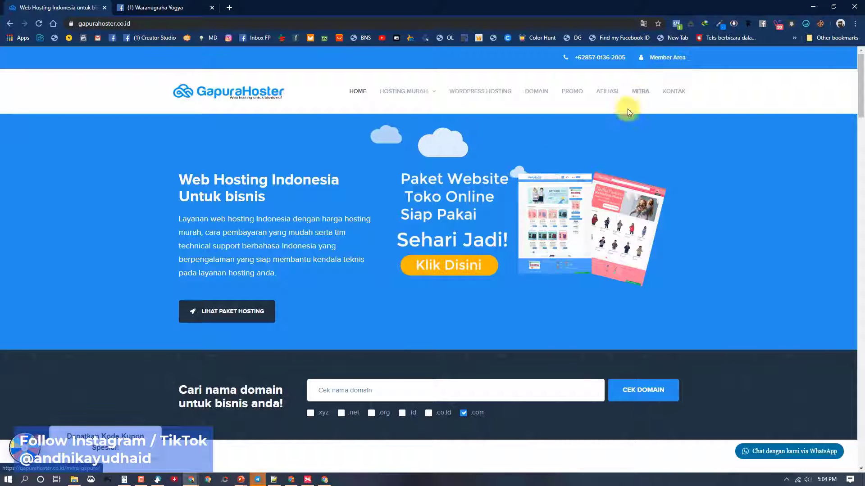
pyautogui.scroll(-2, 299, 207)
pyautogui.scroll(-15, 300, 207)
pyautogui.scroll(3, 299, 207)
pyautogui.scroll(14, 299, 204)
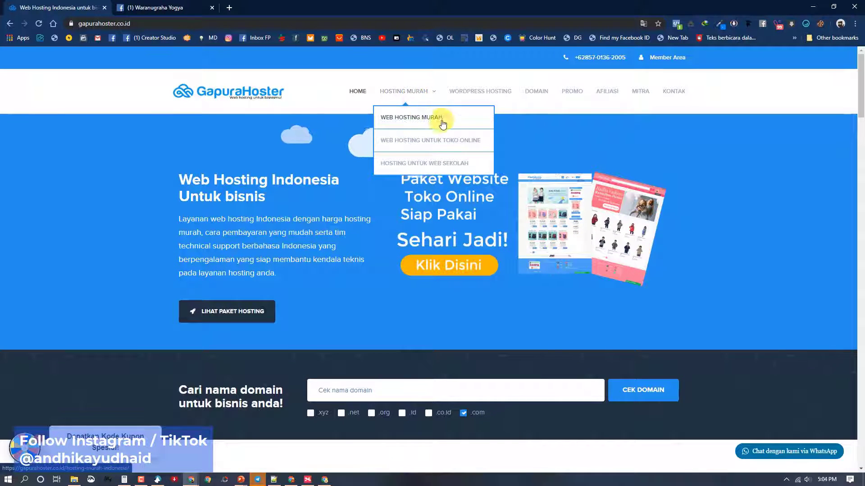
pyautogui.moveTo(428, 141)
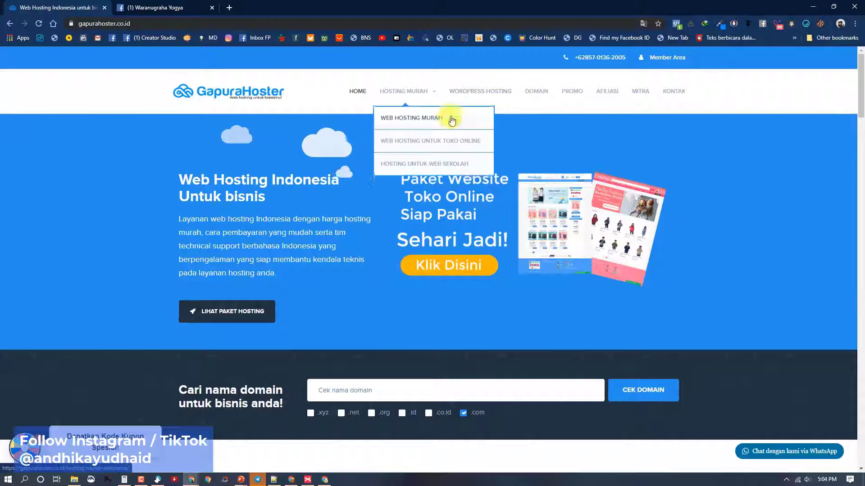
pyautogui.scroll(-15, 221, 214)
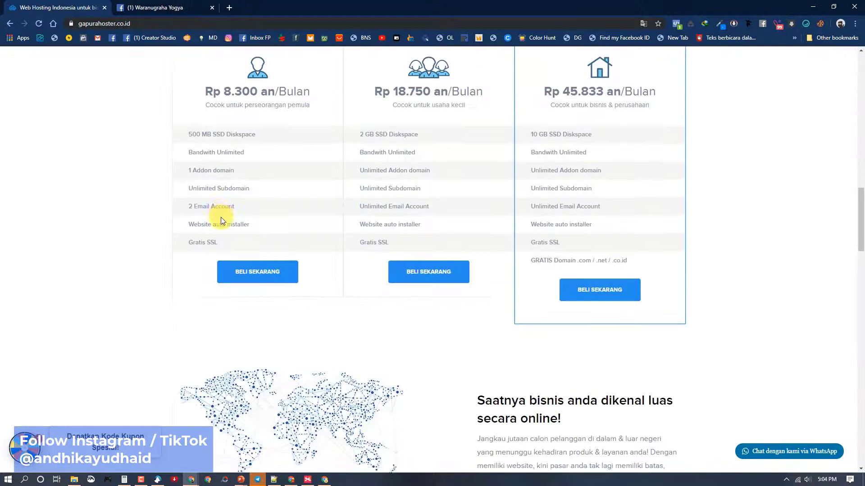
pyautogui.scroll(3, 221, 219)
pyautogui.scroll(-2, 469, 200)
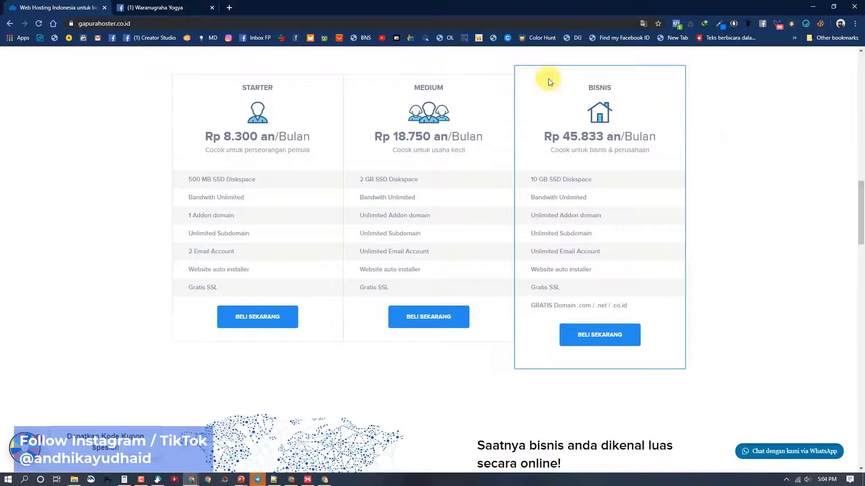
pyautogui.scroll(6, 145, 151)
pyautogui.scroll(-6, 148, 158)
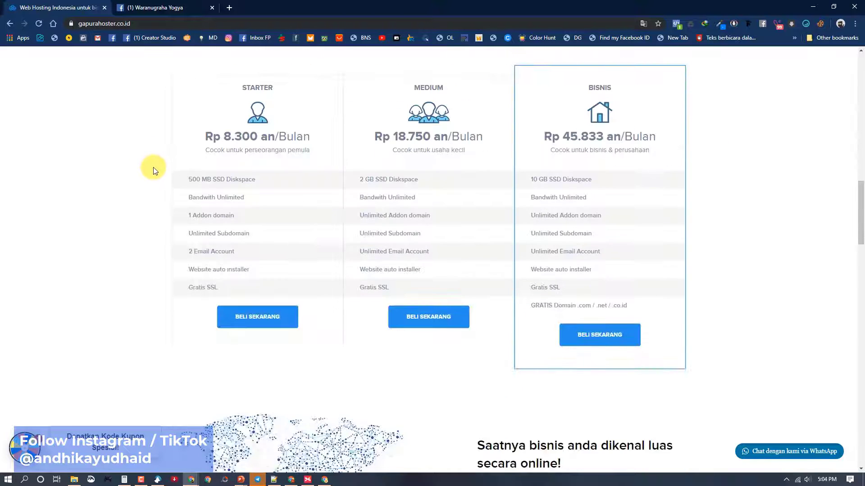
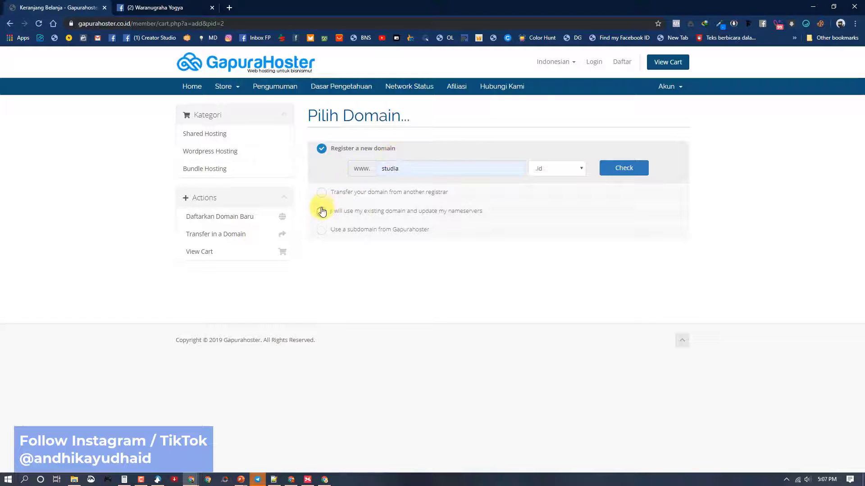
# Use the existing domain studia.id with updated nameservers for the hosting order
pyautogui.click(322, 211)
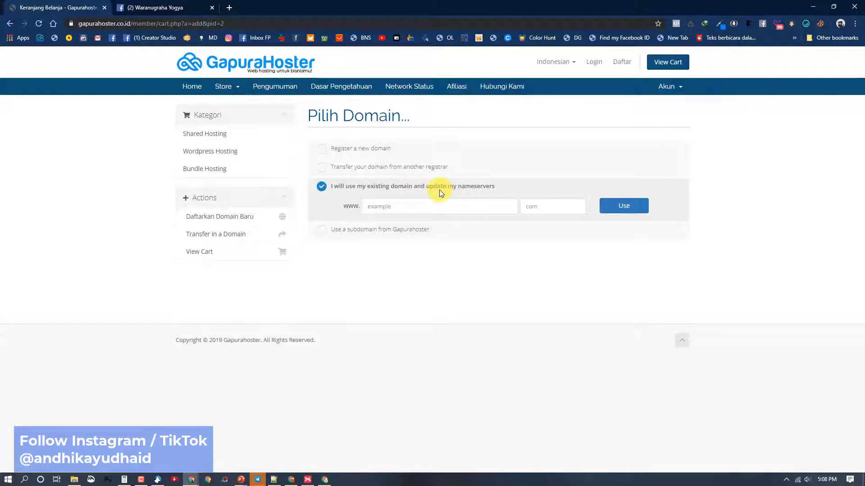
pyautogui.click(417, 209)
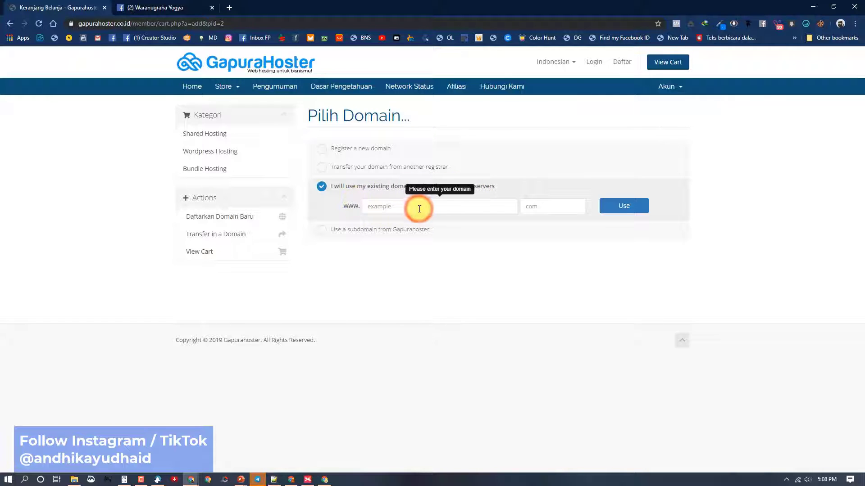
pyautogui.write('stu')
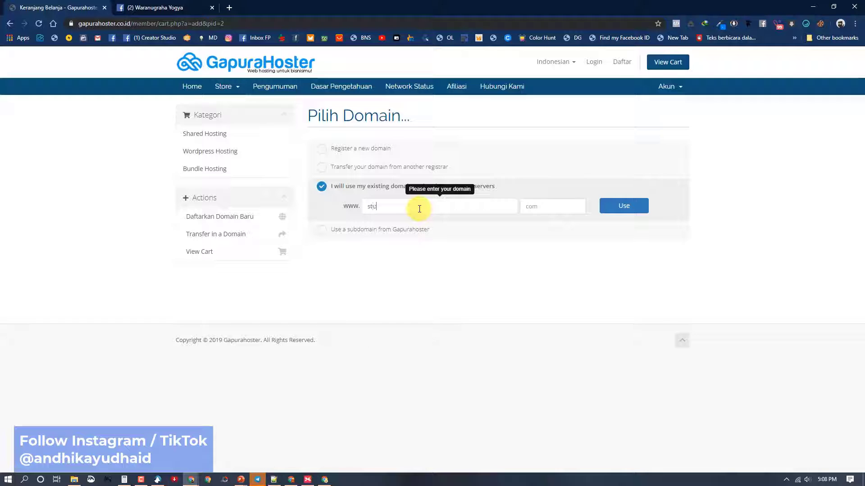
pyautogui.write('dia')
pyautogui.click(545, 207)
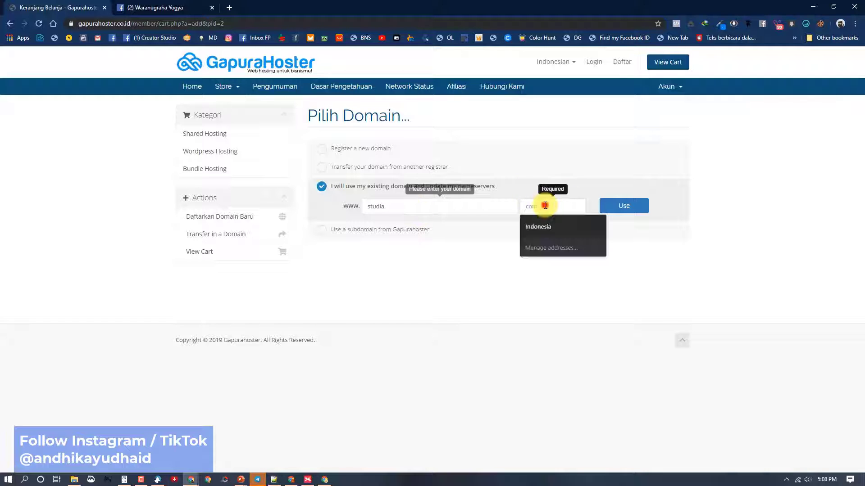
pyautogui.write('id')
pyautogui.click(591, 266)
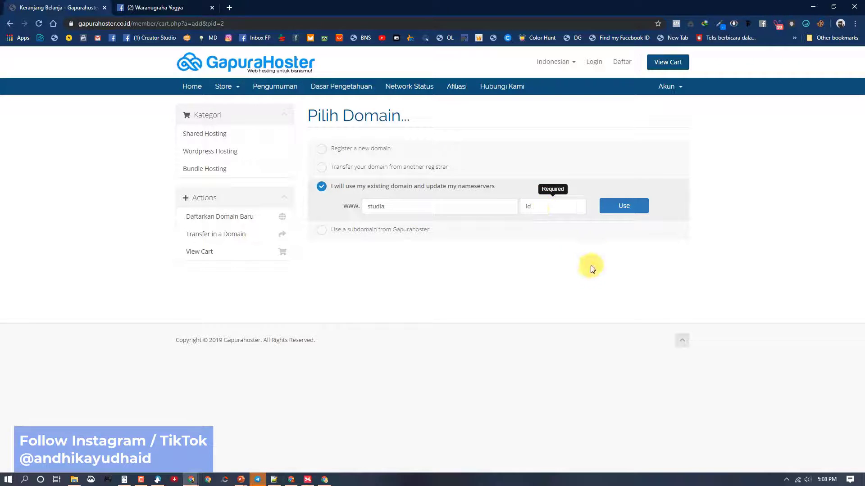
pyautogui.click(631, 213)
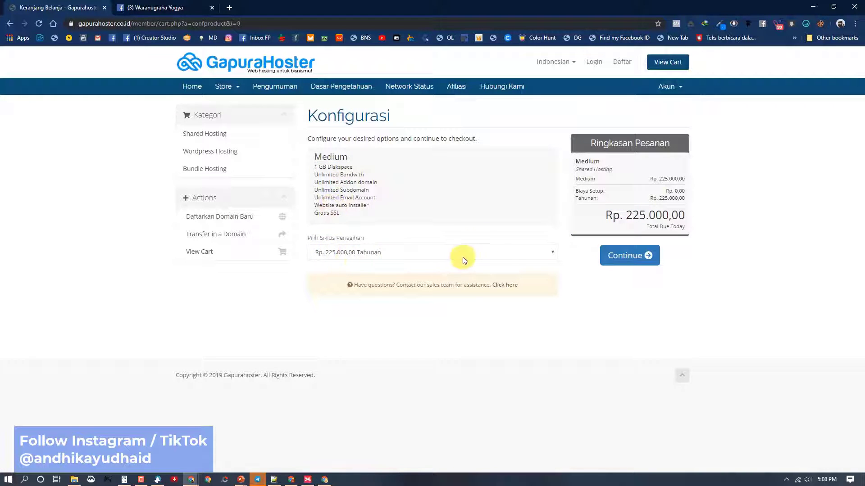
# Review the billing cycles, keep the Medium package at Rp. 225.000,00 Tahunan and proceed to checkout
pyautogui.click(512, 254)
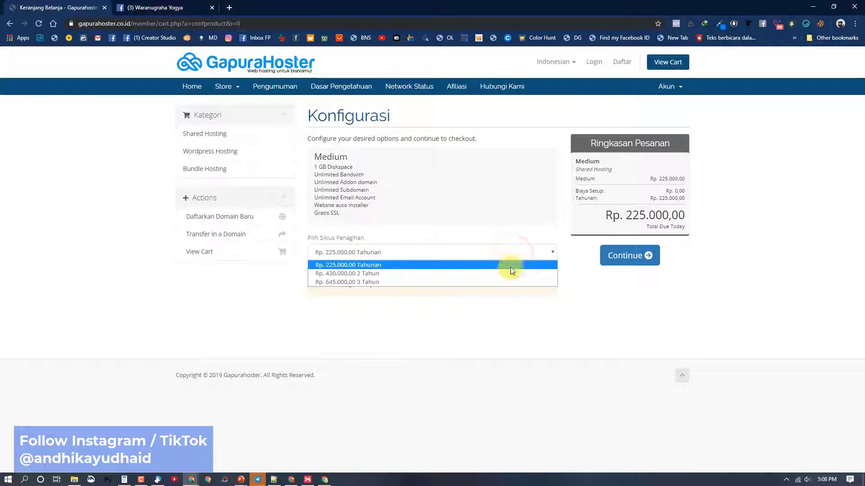
pyautogui.click(577, 277)
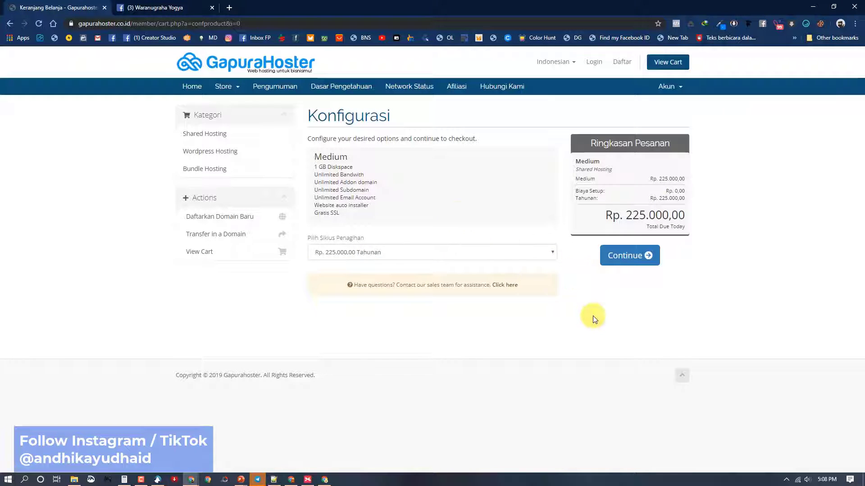
pyautogui.click(642, 264)
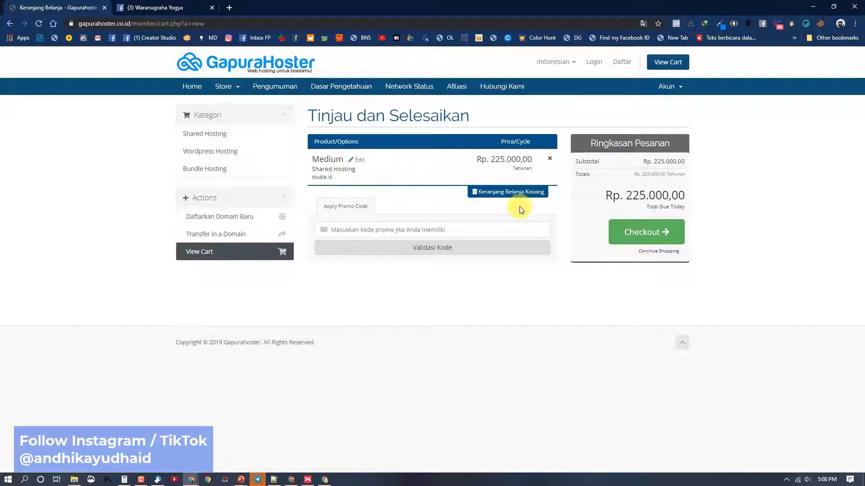
pyautogui.click(655, 237)
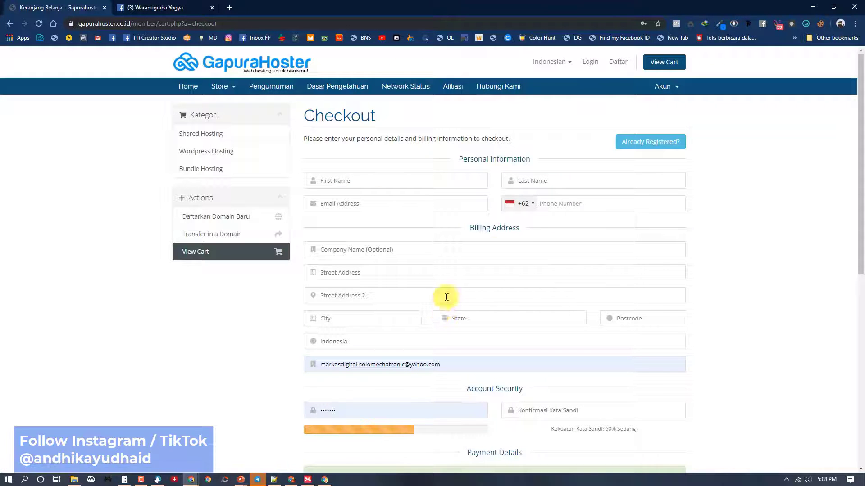
# Switch the checkout to existing customer login and fill in the saved account e-mail and password
pyautogui.scroll(-1, 363, 245)
pyautogui.scroll(1, 365, 246)
pyautogui.click(640, 143)
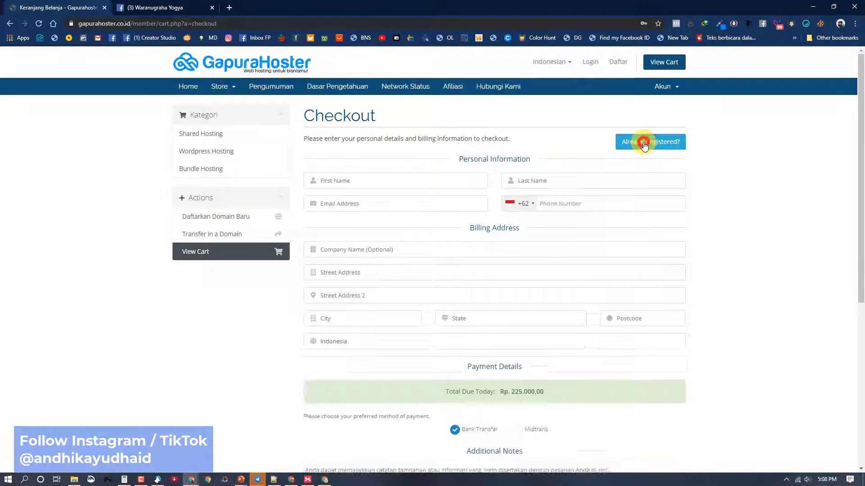
pyautogui.click(377, 180)
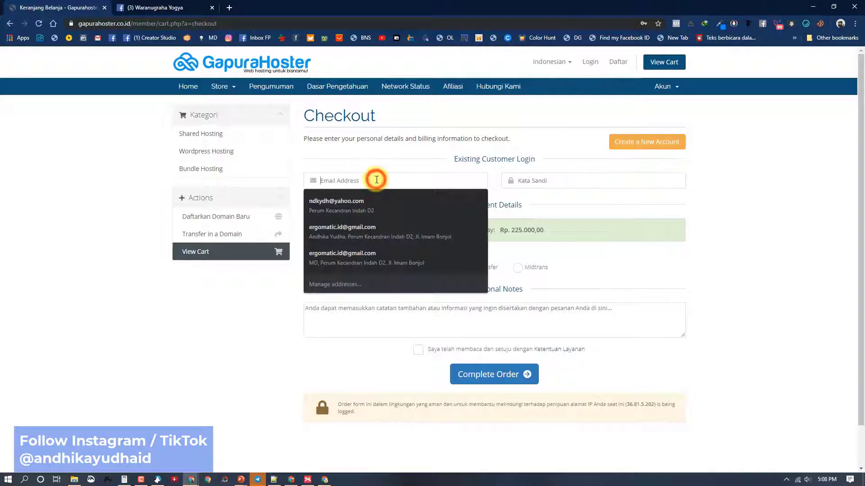
pyautogui.click(424, 155)
pyautogui.click(389, 183)
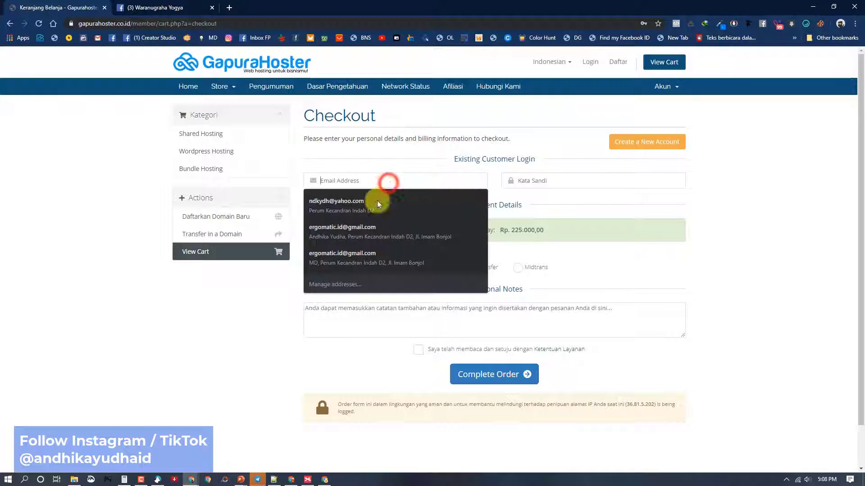
pyautogui.click(360, 202)
pyautogui.click(528, 179)
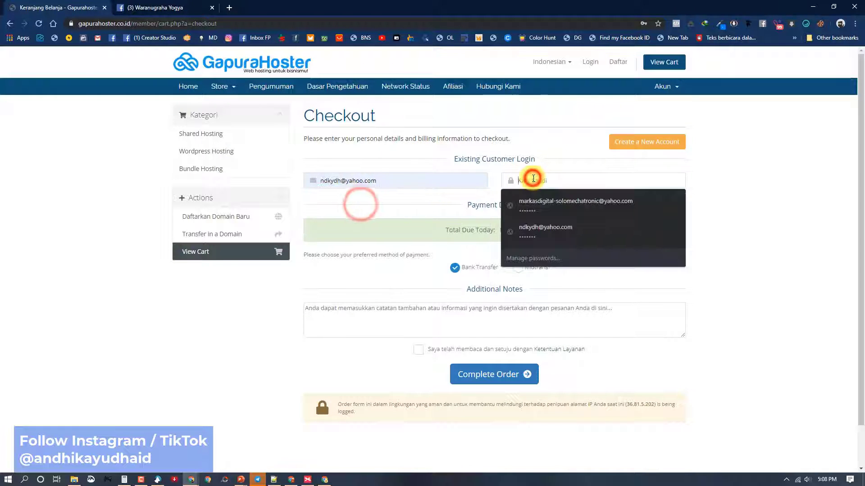
pyautogui.click(549, 239)
pyautogui.click(768, 214)
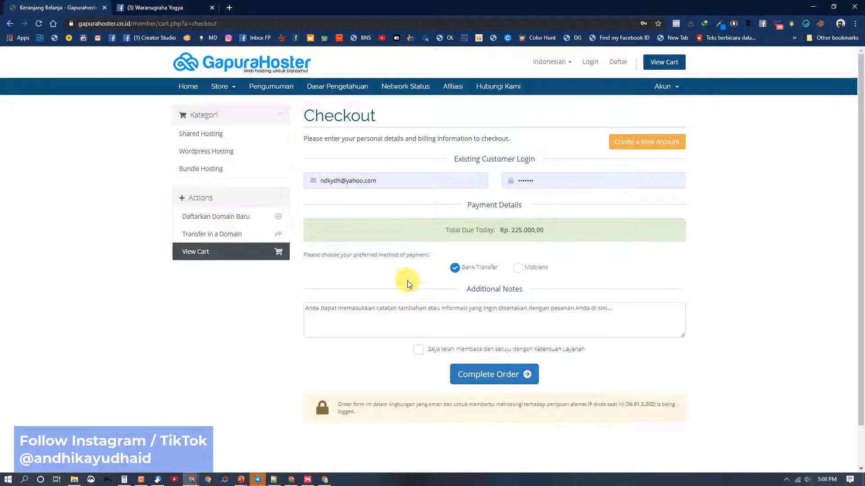
# Keep Bank Transfer as the payment method, agree to the terms of service and complete the hosting order
pyautogui.scroll(-2, 409, 284)
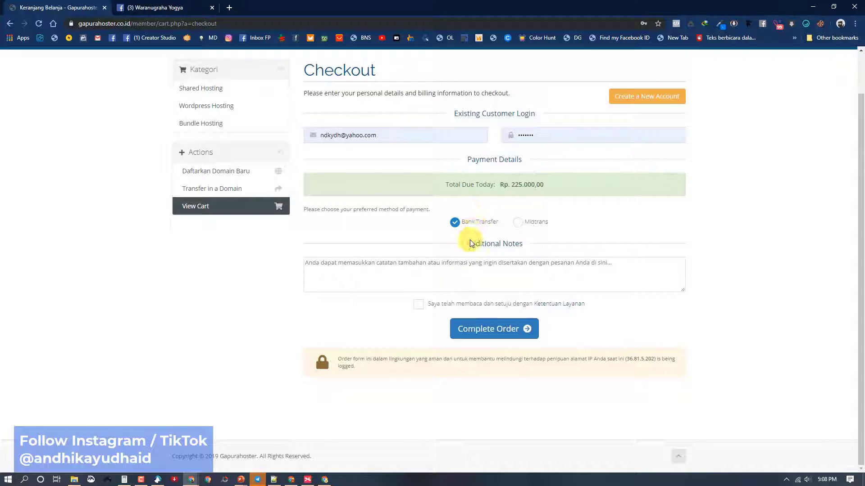
pyautogui.click(418, 305)
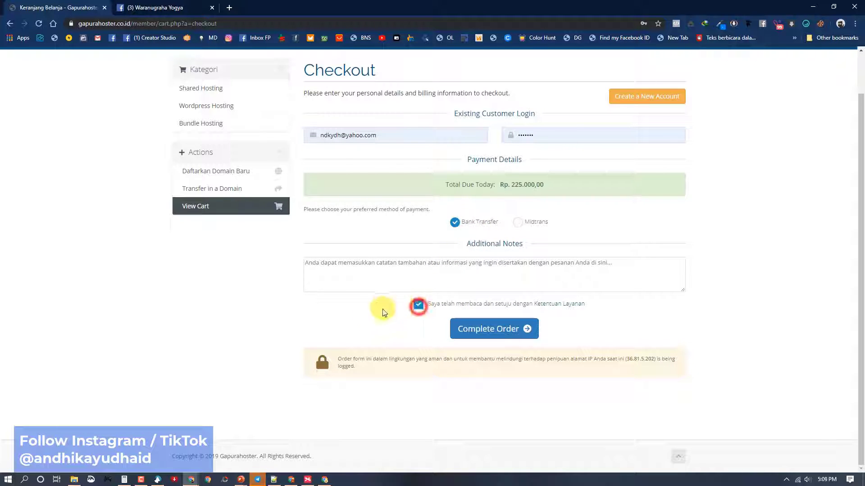
pyautogui.click(520, 336)
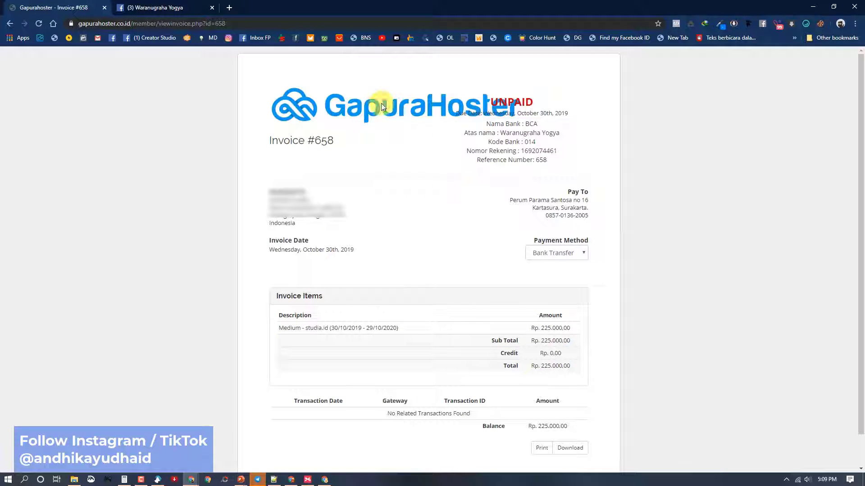
# Review the invoice's items and payment method options, and highlight the bank name and account holder for the transfer
pyautogui.scroll(-1, 455, 225)
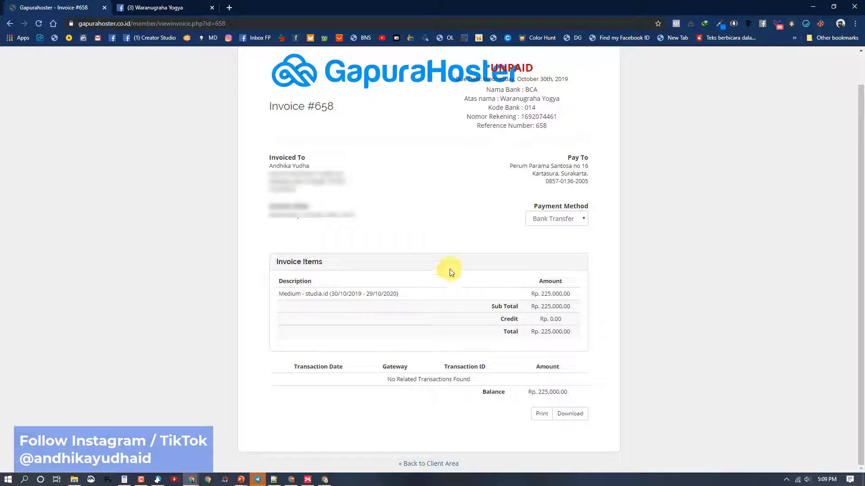
pyautogui.click(555, 219)
pyautogui.click(652, 220)
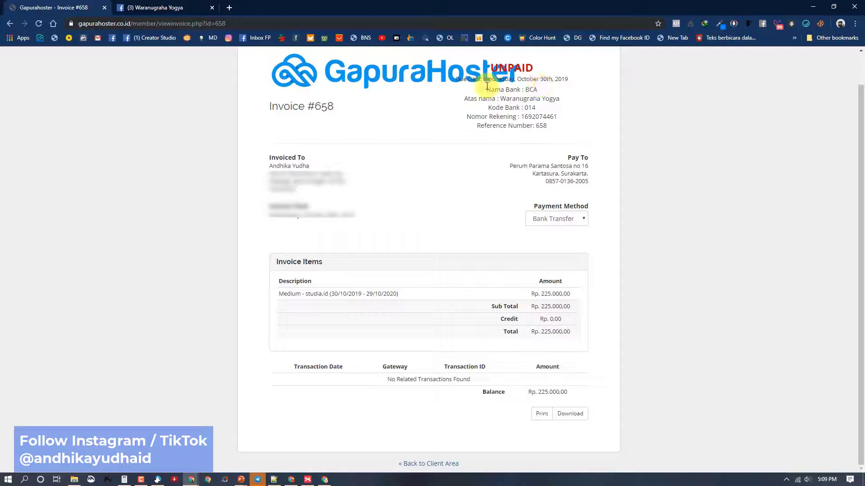
pyautogui.moveTo(486, 93); pyautogui.dragTo(525, 90)
pyautogui.moveTo(459, 98); pyautogui.dragTo(573, 97)
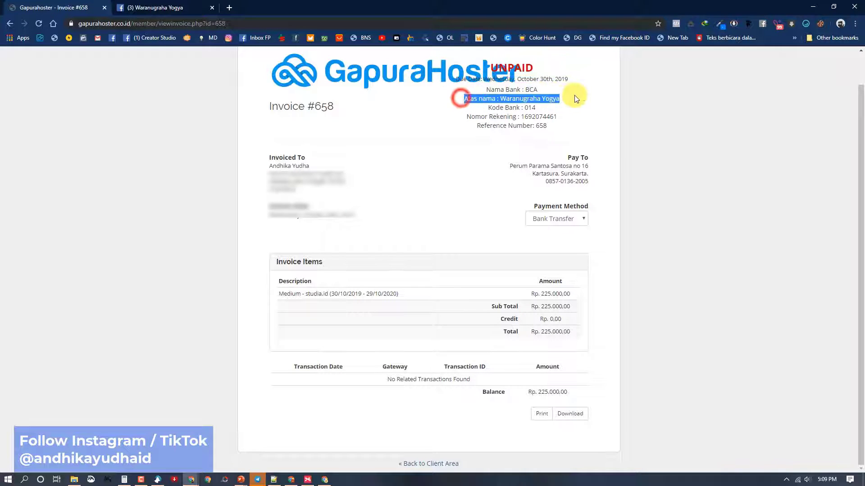
# Highlight the transfer account number on the invoice and return to the client area
pyautogui.moveTo(521, 117); pyautogui.dragTo(581, 117)
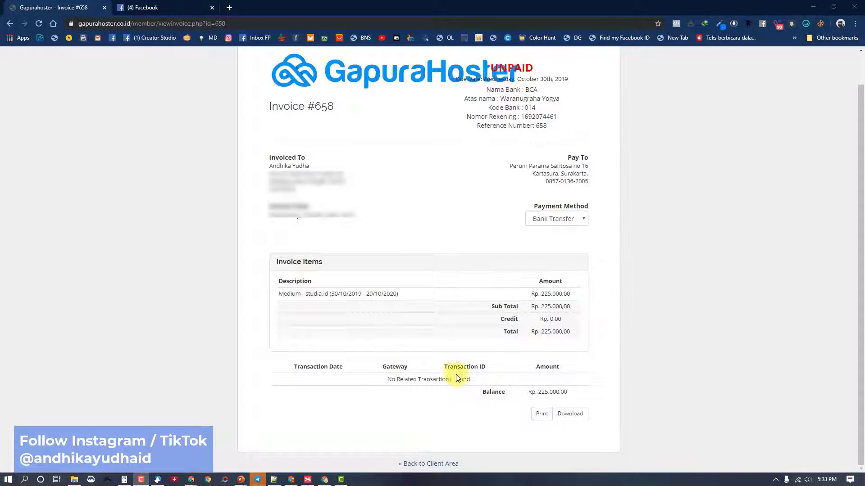
pyautogui.click(445, 466)
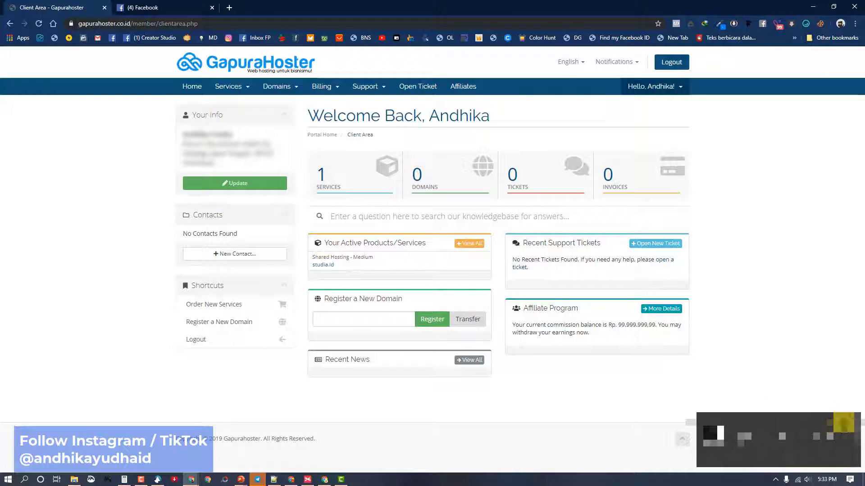
pyautogui.click(845, 418)
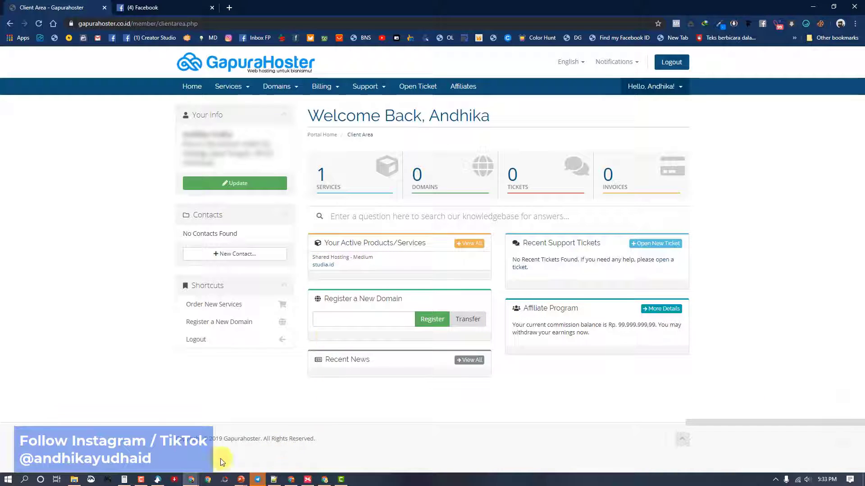
pyautogui.click(777, 481)
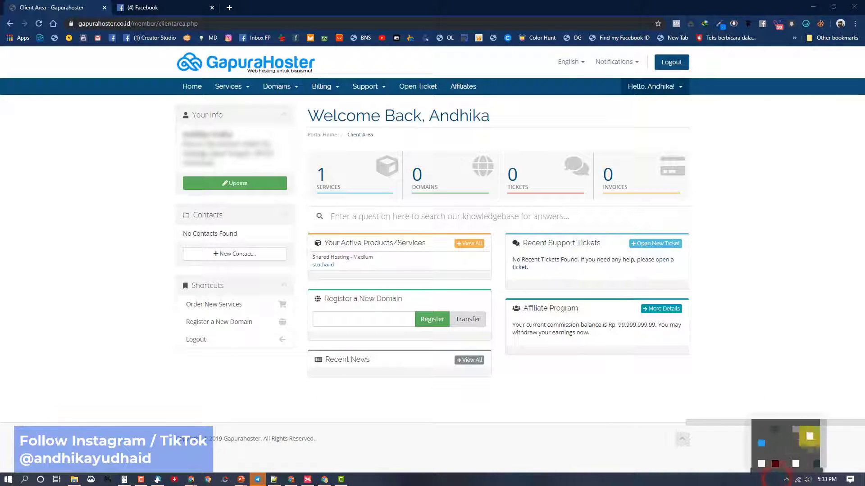
pyautogui.click(322, 409)
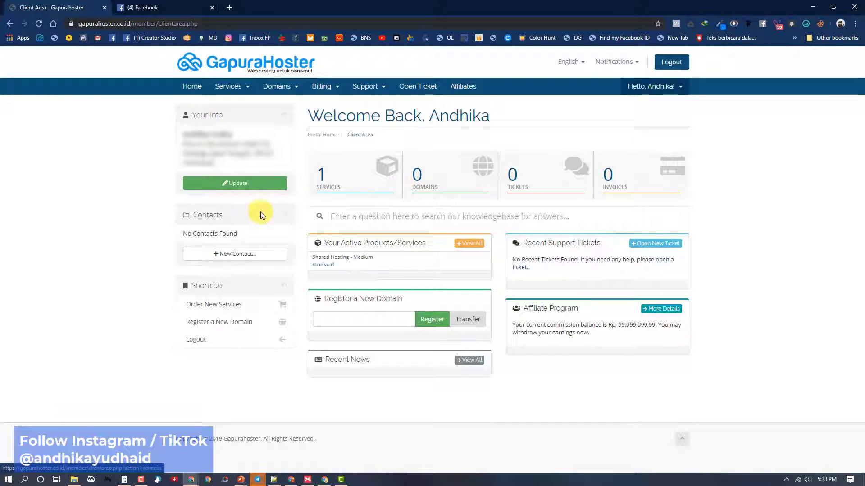
# Switch to the Niagahoster site and log in to the member area with the saved account credentials
pyautogui.click(331, 188)
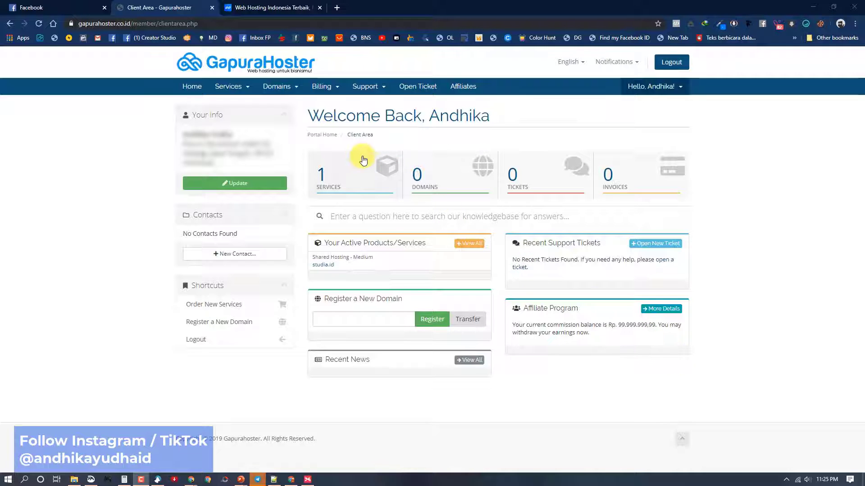
pyautogui.click(273, 9)
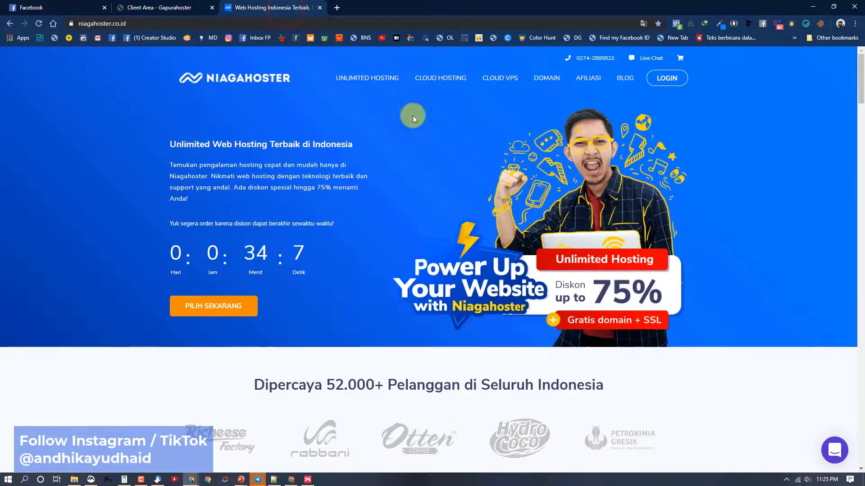
pyautogui.click(673, 79)
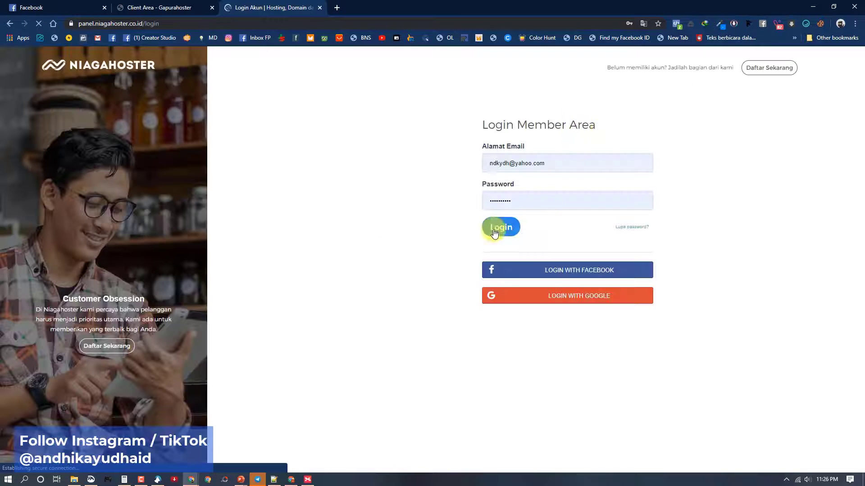
pyautogui.click(494, 231)
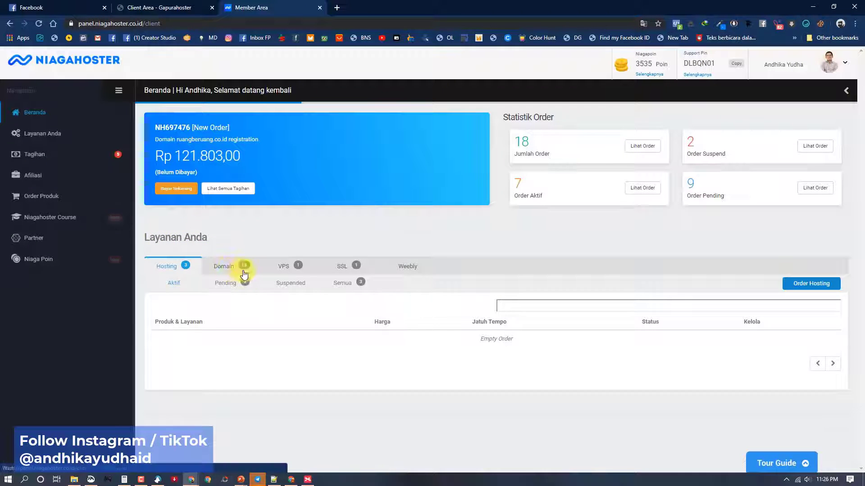
# List the account's active domains and open the management page of studia.id
pyautogui.click(224, 266)
pyautogui.scroll(-2, 323, 369)
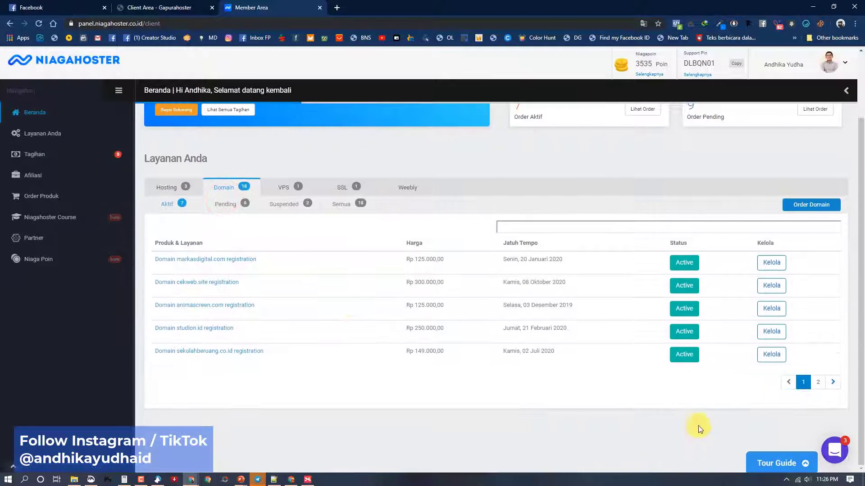
pyautogui.click(819, 382)
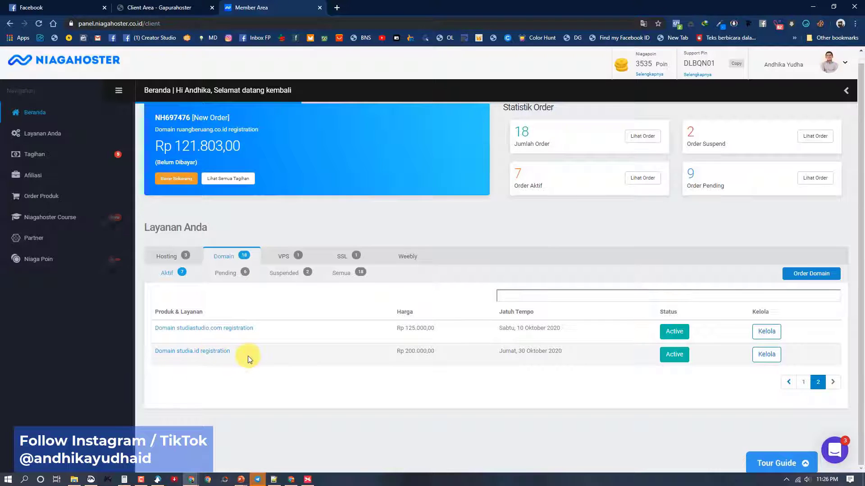
pyautogui.scroll(1, 199, 343)
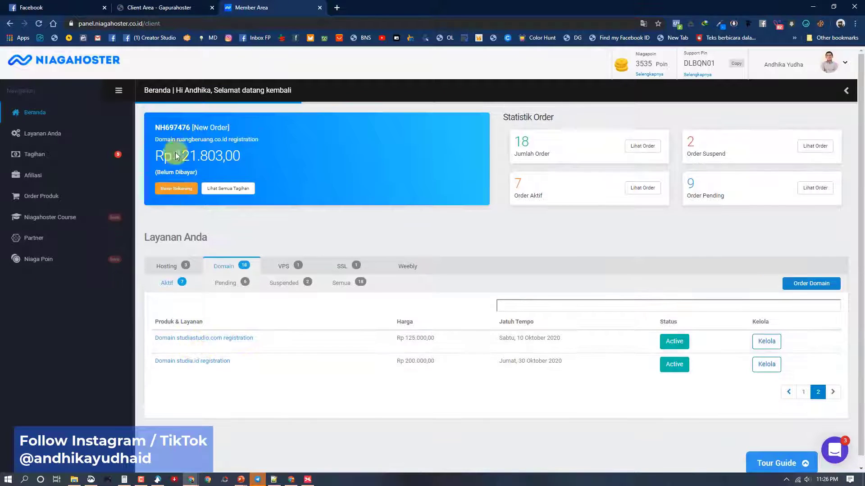
pyautogui.scroll(-1, 679, 380)
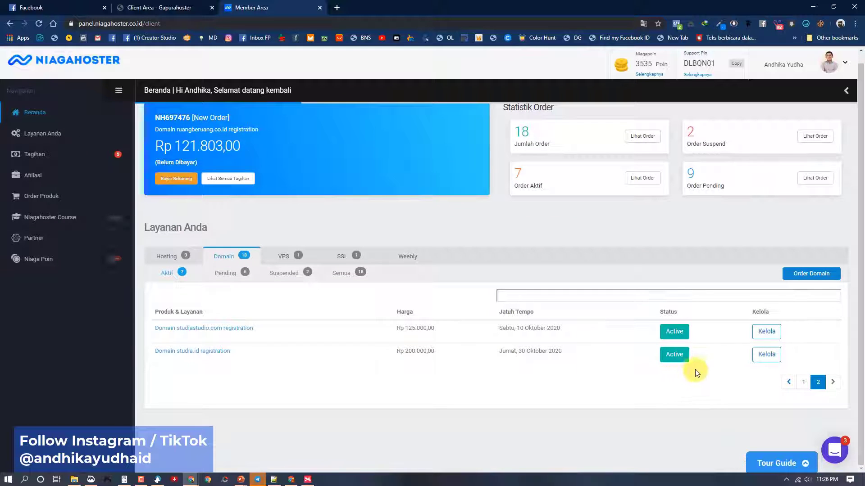
pyautogui.click(766, 356)
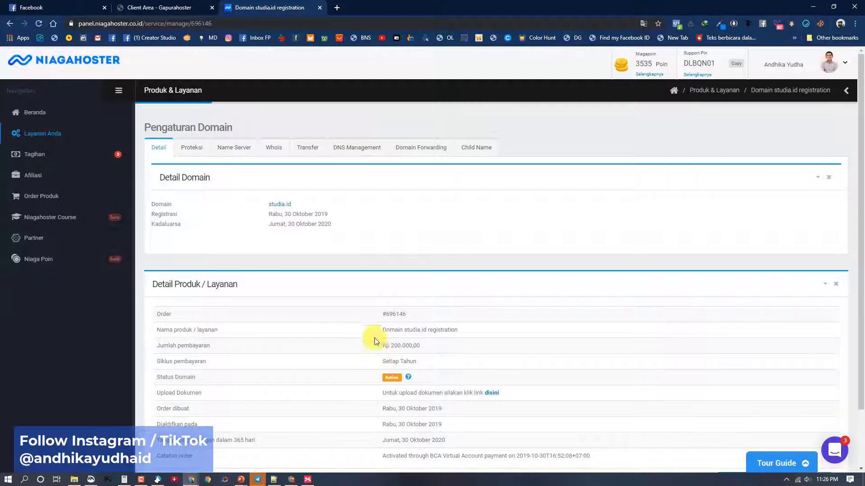
# Review the studia.id product details and highlight the registered product name
pyautogui.moveTo(380, 328); pyautogui.dragTo(405, 330)
pyautogui.click(421, 330)
pyautogui.click(230, 209)
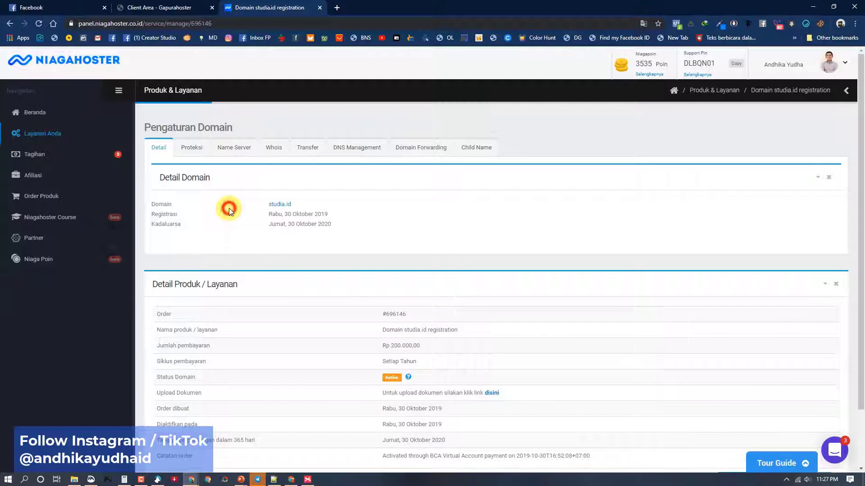
# Open the name server settings of studia.id and examine the Nameserver 1 and Nameserver 2 entries and the empty fields
pyautogui.click(239, 152)
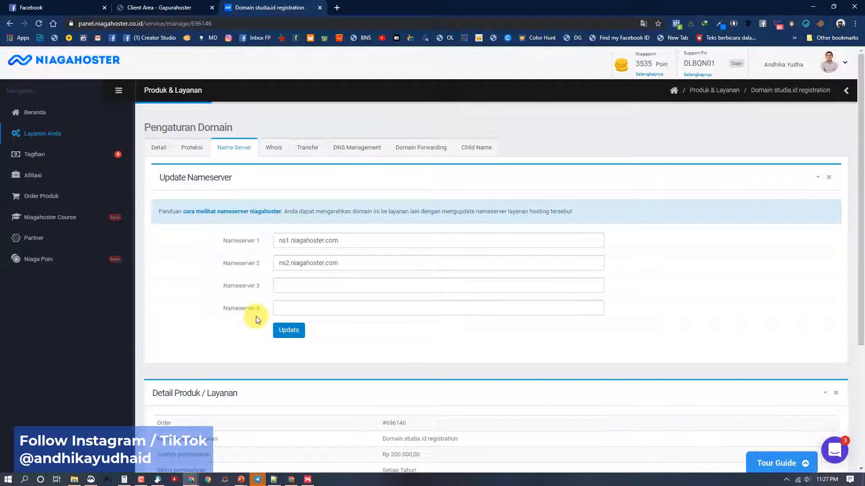
pyautogui.moveTo(372, 242); pyautogui.dragTo(280, 240)
pyautogui.moveTo(363, 263); pyautogui.dragTo(280, 257)
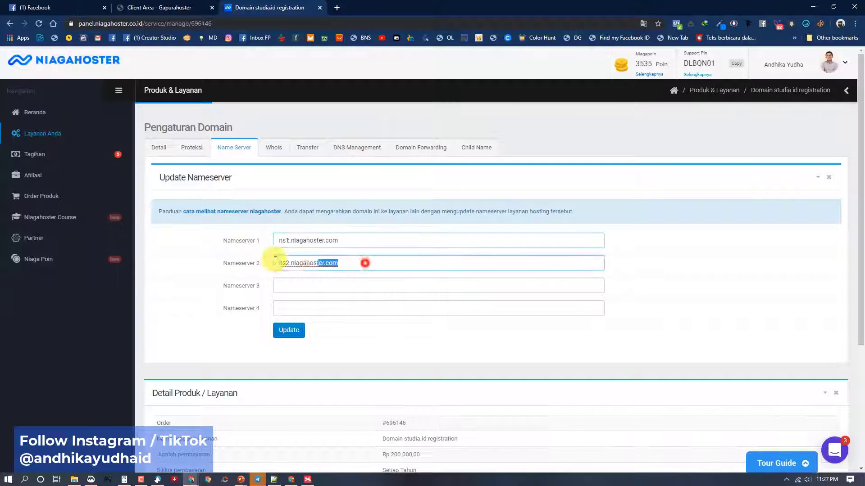
pyautogui.click(303, 284)
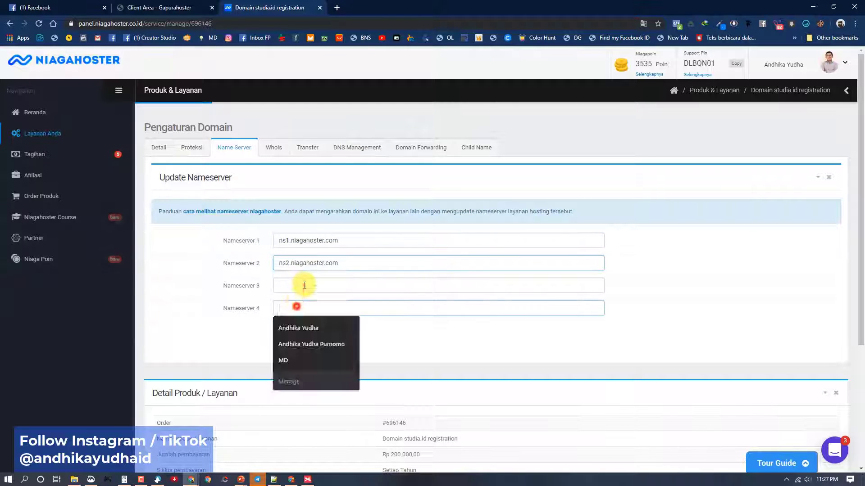
pyautogui.click(177, 274)
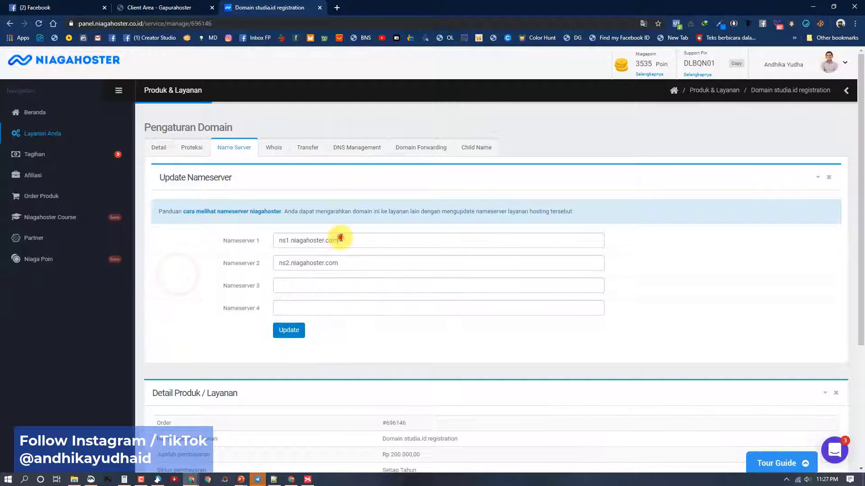
pyautogui.moveTo(338, 240); pyautogui.dragTo(243, 238)
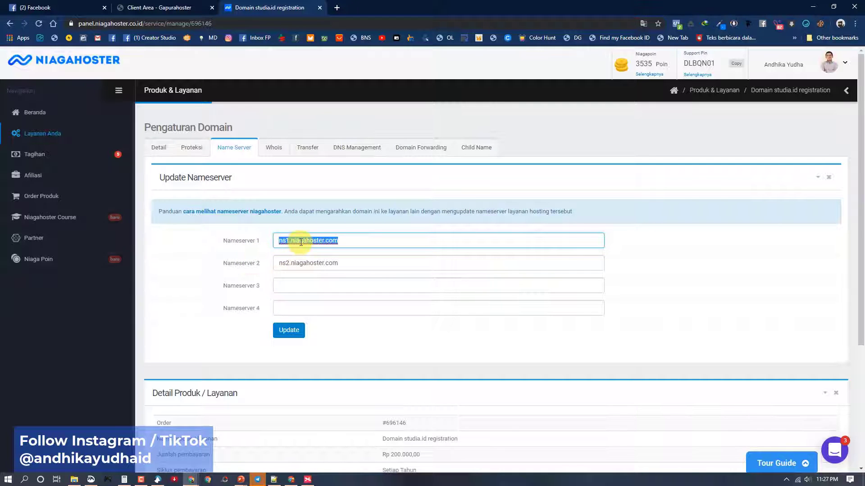
pyautogui.click(246, 250)
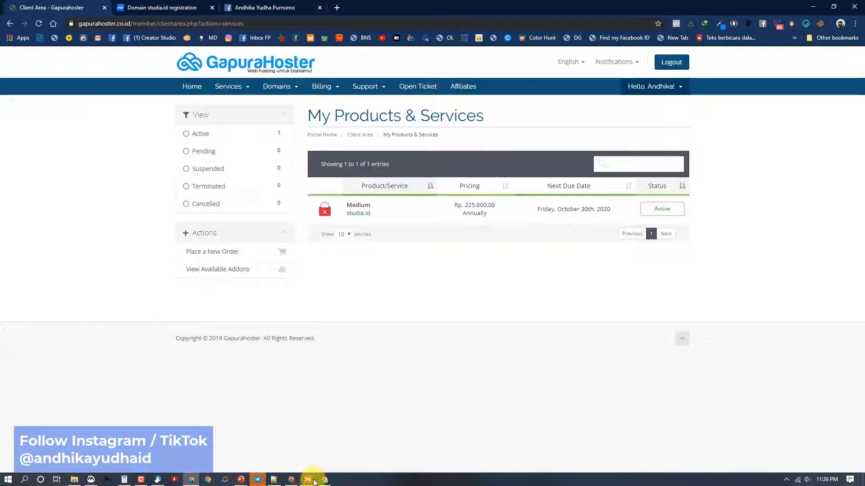
# Switch to Yahoo Mail, open Gapurahoster's New Account Information e-mail and find its nameserver details
pyautogui.click(314, 481)
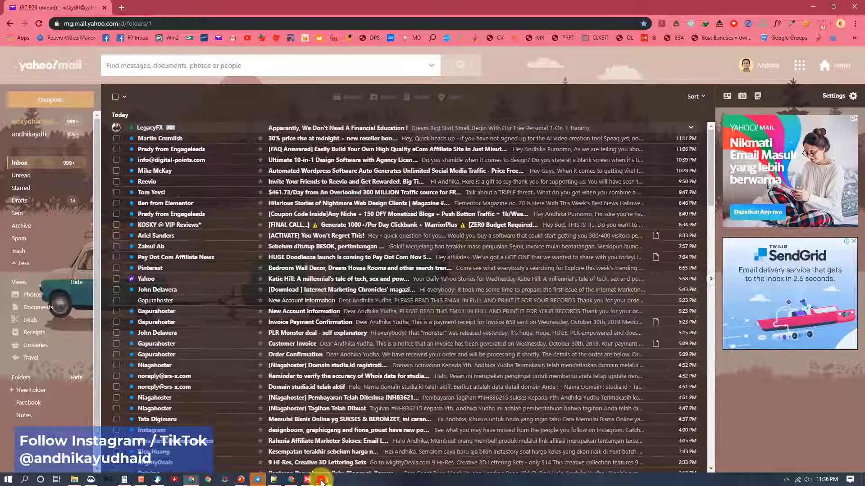
pyautogui.click(313, 300)
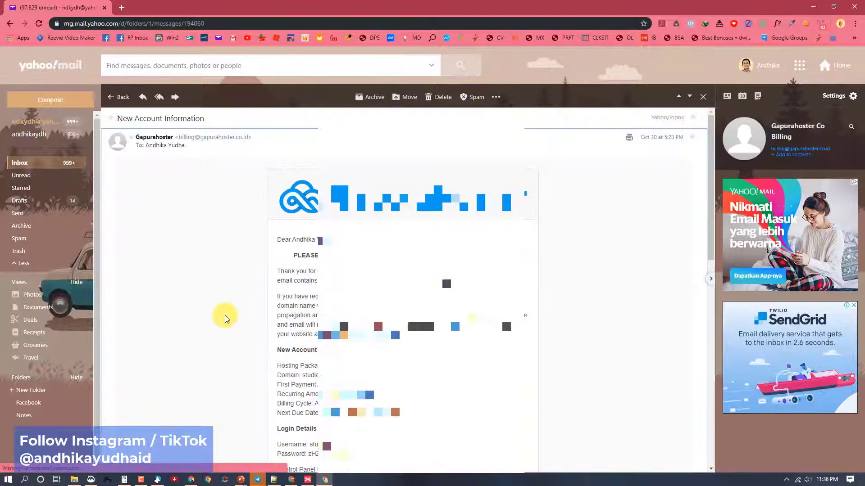
pyautogui.scroll(-4, 215, 315)
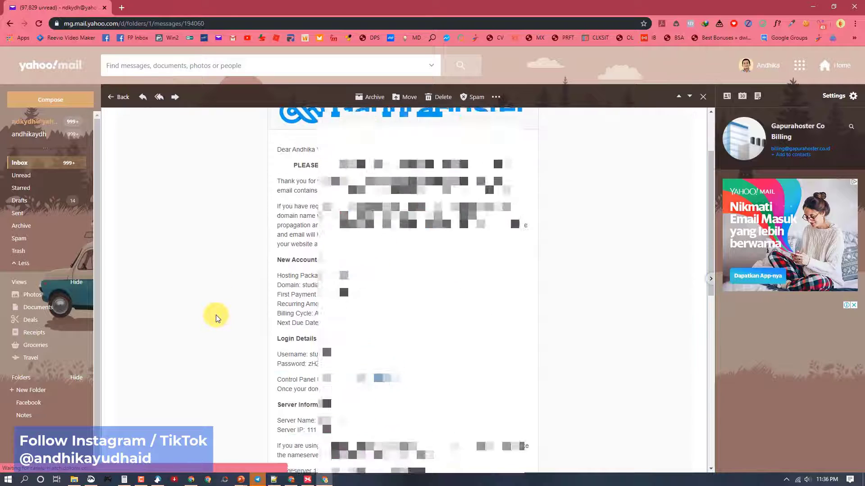
pyautogui.scroll(-2, 215, 315)
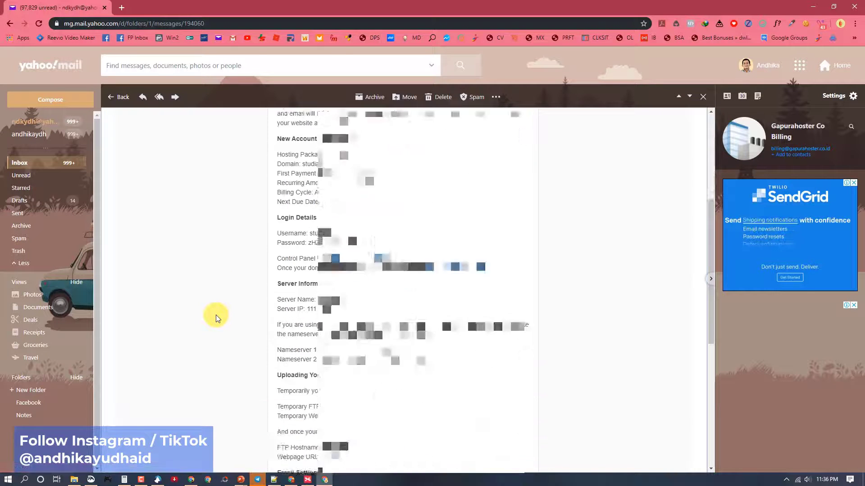
pyautogui.scroll(1, 215, 315)
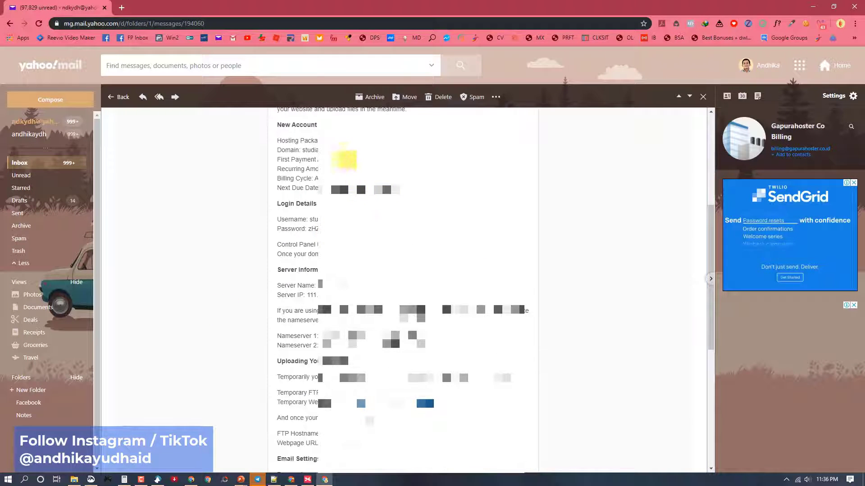
pyautogui.scroll(-2, 264, 244)
pyautogui.scroll(-1, 235, 260)
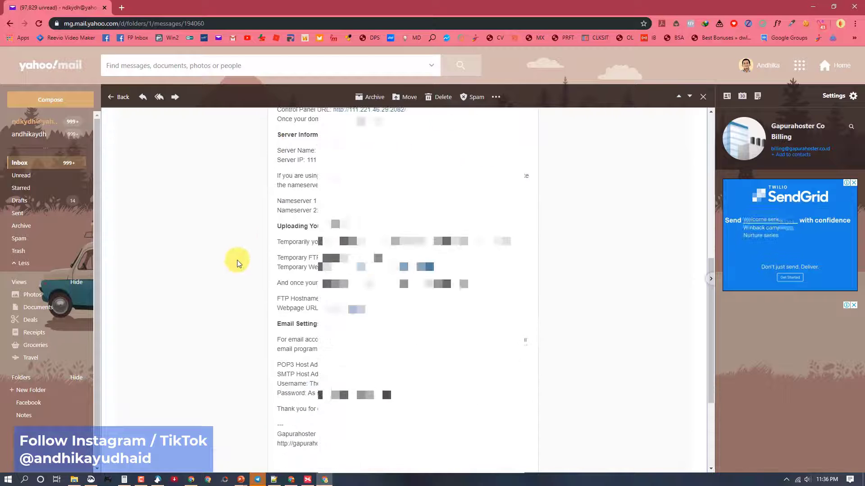
pyautogui.scroll(2, 237, 260)
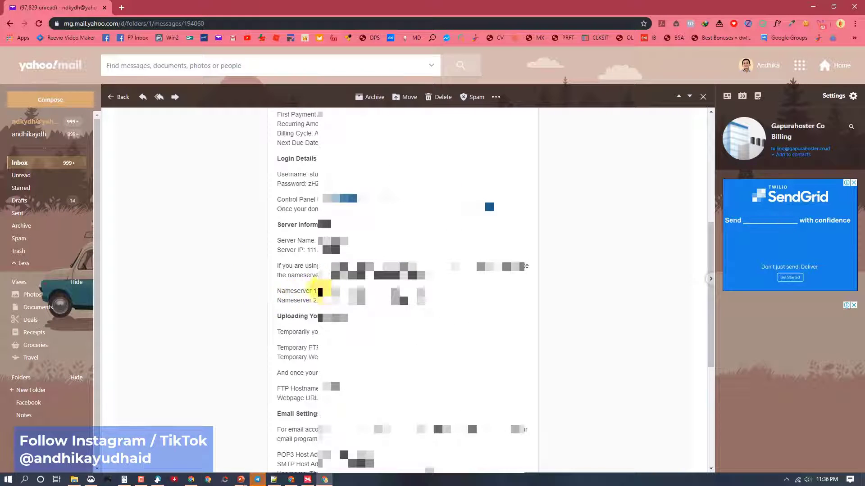
# Highlight both nameserver lines in the e-mail and copy the Nameserver 1 address
pyautogui.click(278, 290)
pyautogui.moveTo(278, 290); pyautogui.dragTo(437, 300)
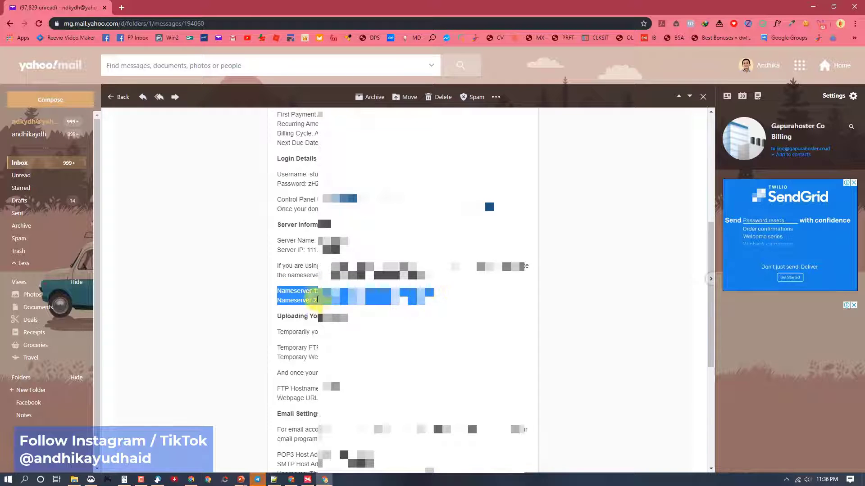
pyautogui.click(305, 297)
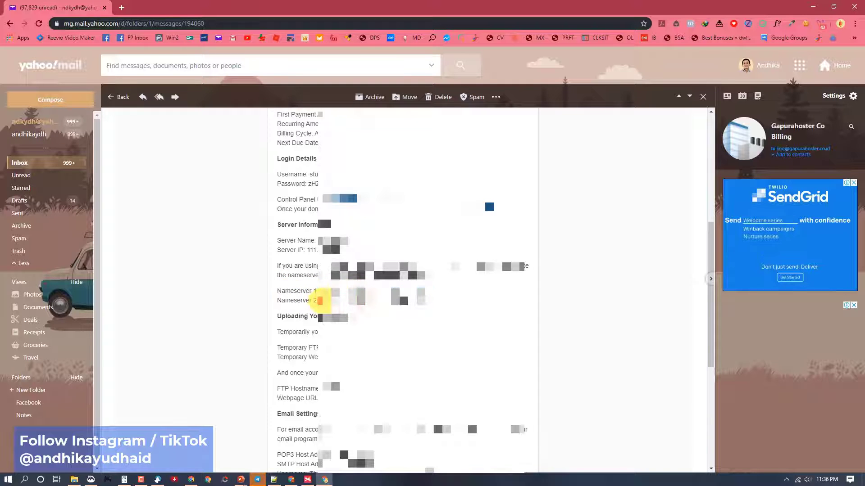
pyautogui.click(322, 296)
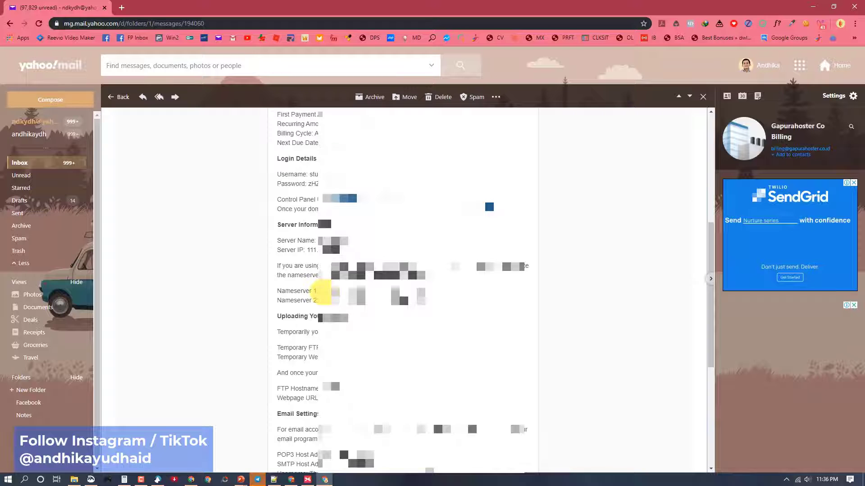
pyautogui.moveTo(323, 292); pyautogui.dragTo(382, 293)
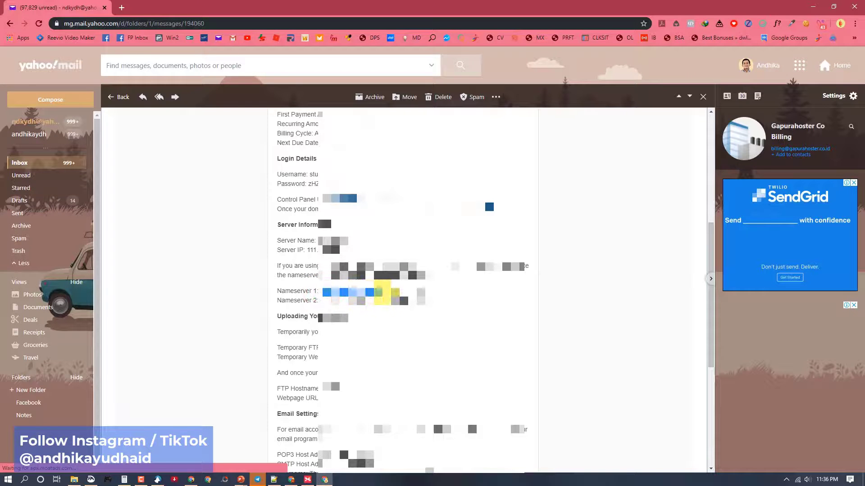
pyautogui.rightClick(382, 293)
pyautogui.click(395, 299)
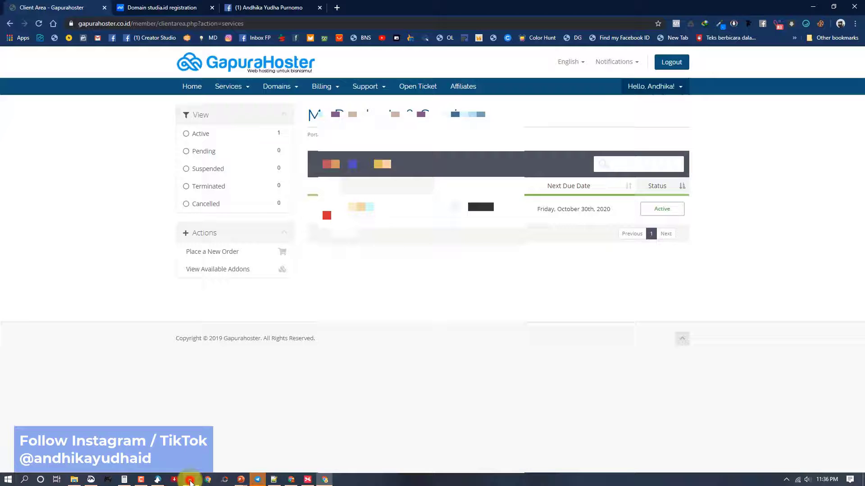
# Switch to the Niagahoster settings of studia.id and replace the Nameserver 1 entry with ns1.gapurahoster.co.id
pyautogui.click(191, 480)
pyautogui.click(152, 8)
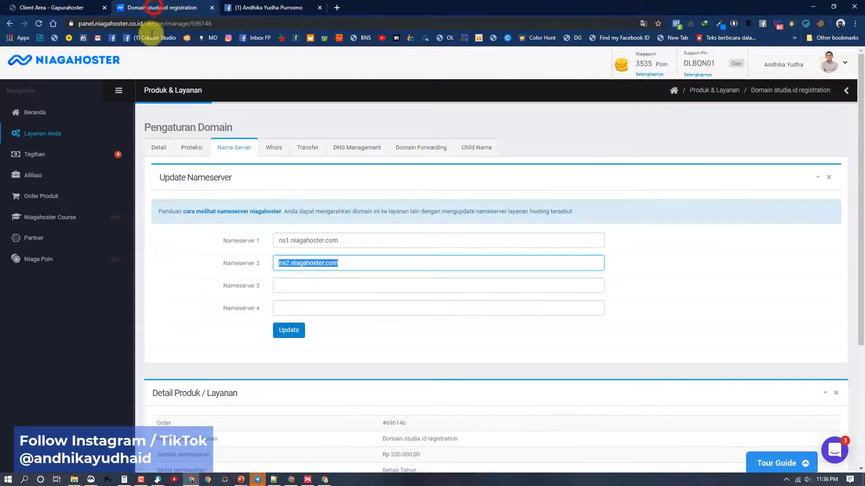
pyautogui.click(185, 255)
pyautogui.doubleClick(285, 241)
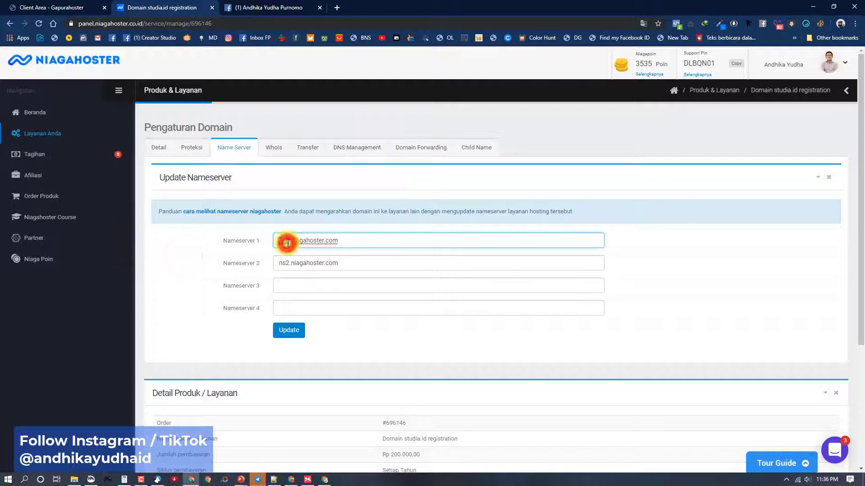
pyautogui.moveTo(326, 241); pyautogui.dragTo(354, 239)
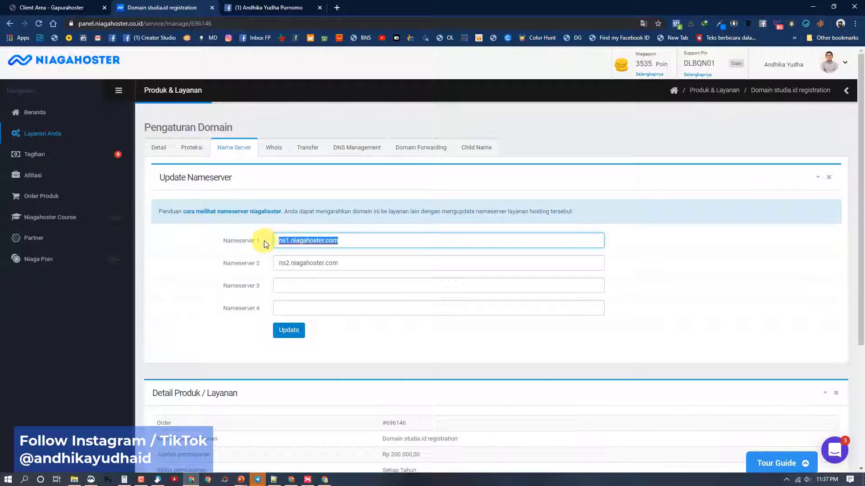
pyautogui.press('BackSpace')
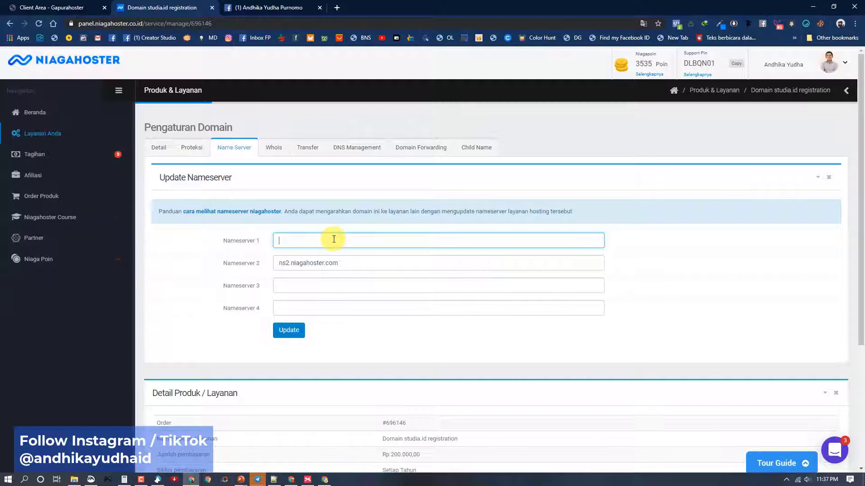
pyautogui.rightClick(334, 239)
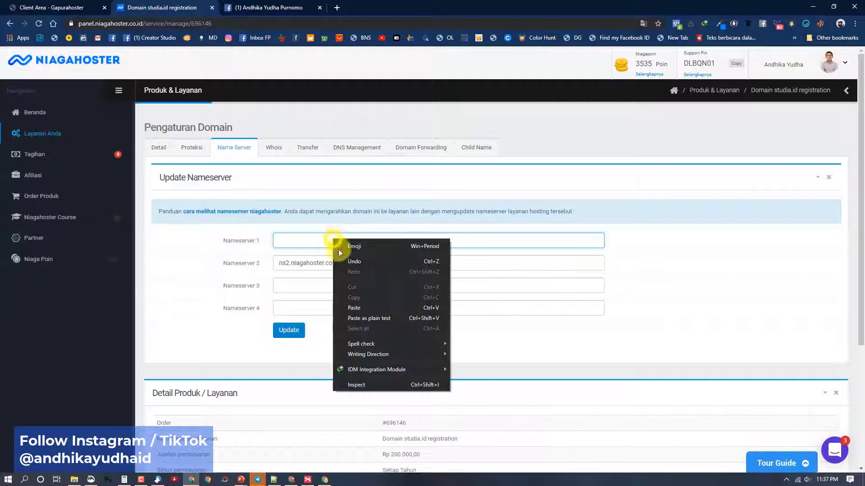
pyautogui.click(356, 310)
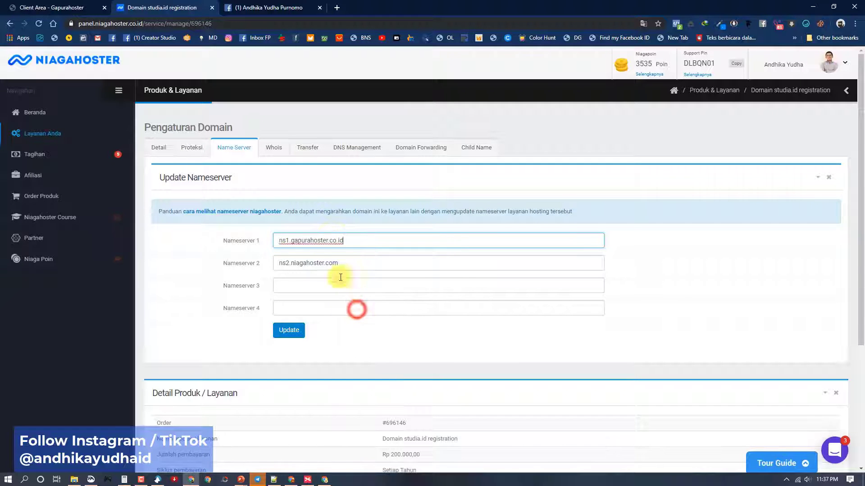
pyautogui.click(261, 251)
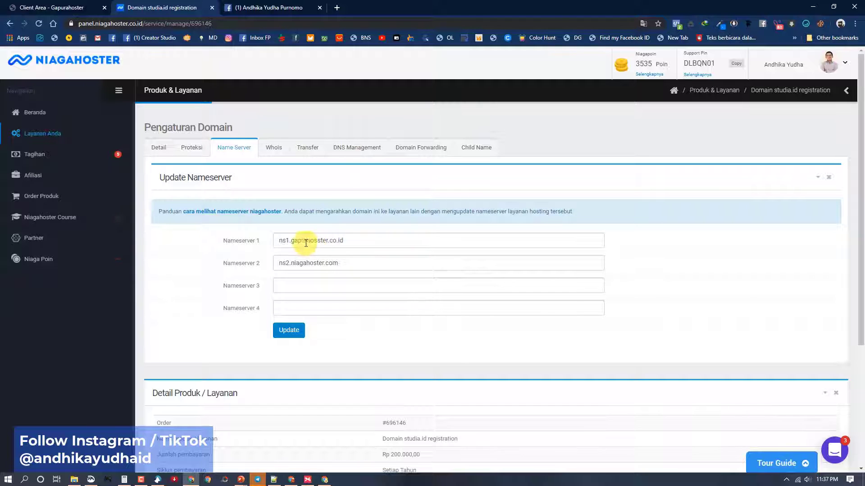
# Copy the Nameserver 1 address into Nameserver 2 and edit it to ns2.gapurahoster.co.id
pyautogui.moveTo(278, 240); pyautogui.dragTo(353, 239)
pyautogui.hotkey('ctrl', 'c')
pyautogui.click(374, 231)
pyautogui.tripleClick(333, 265)
pyautogui.press('BackSpace')
pyautogui.rightClick(337, 265)
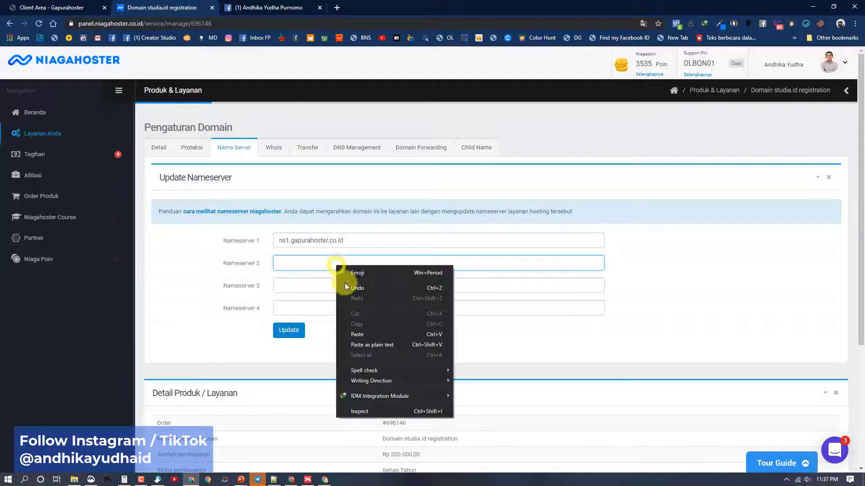
pyautogui.click(356, 334)
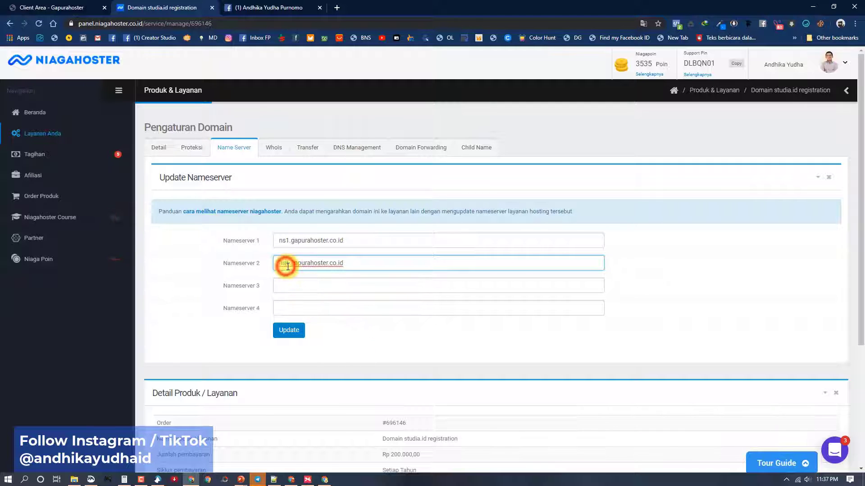
pyautogui.moveTo(286, 266); pyautogui.dragTo(290, 266)
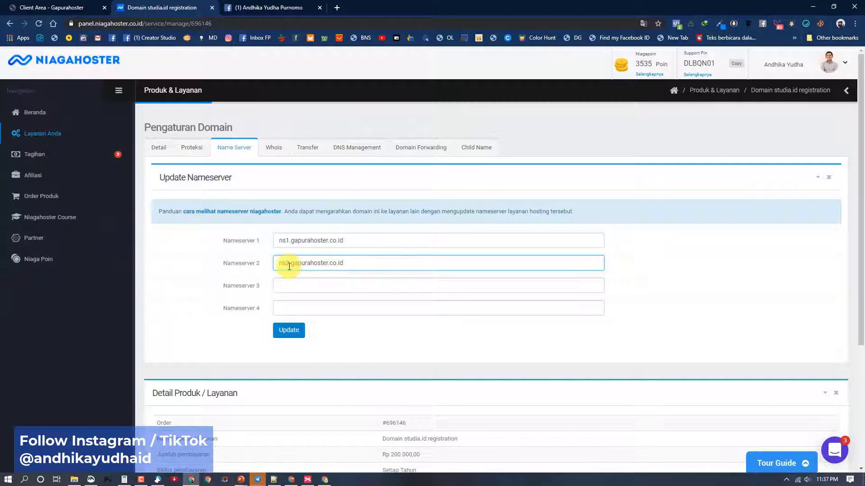
pyautogui.click(191, 269)
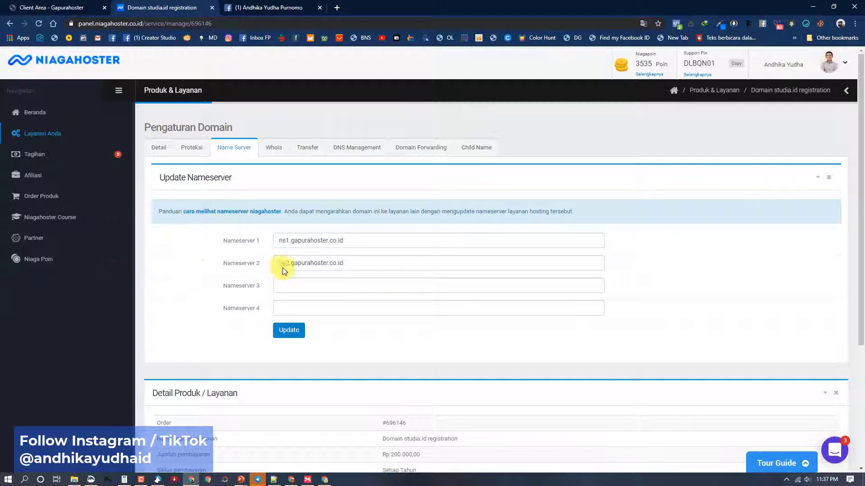
# Switch to Yahoo Mail and check the Nameserver 1 and Nameserver 2 lines in the Gapurahoster e-mail
pyautogui.click(325, 480)
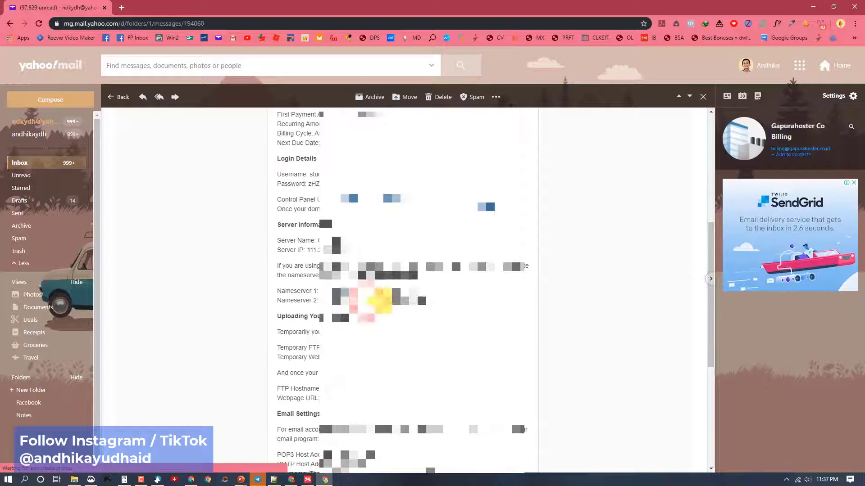
pyautogui.moveTo(381, 298); pyautogui.dragTo(282, 292)
pyautogui.click(228, 304)
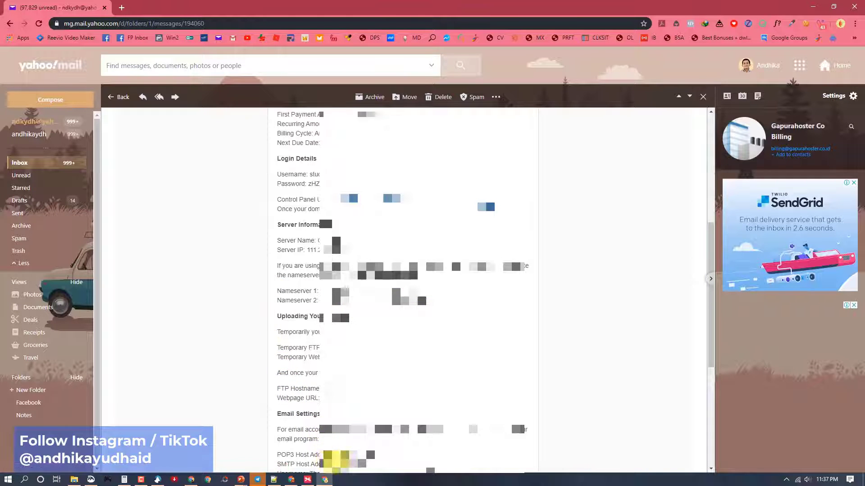
# Return to the Niagahoster name server settings of studia.id and submit the nameserver update
pyautogui.click(324, 480)
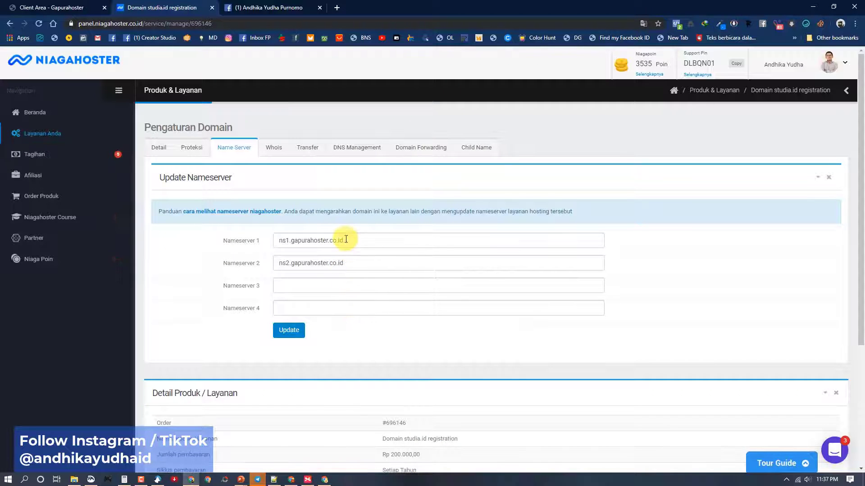
pyautogui.click(350, 257)
pyautogui.click(231, 342)
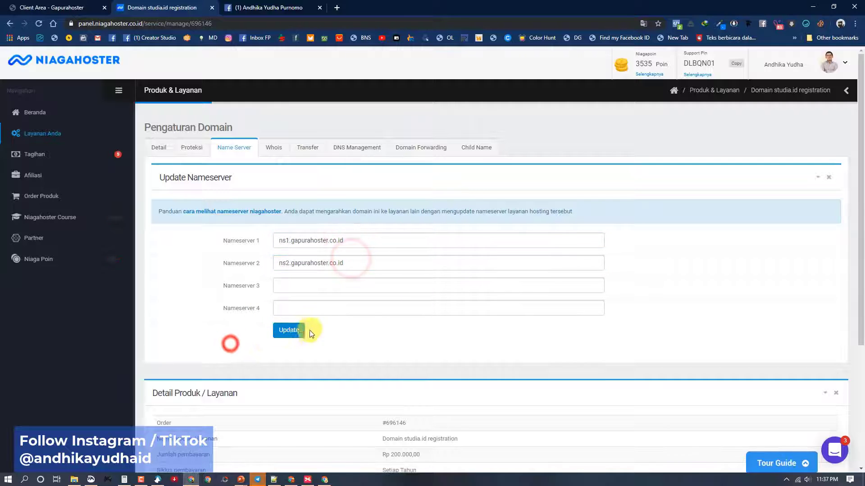
pyautogui.click(288, 331)
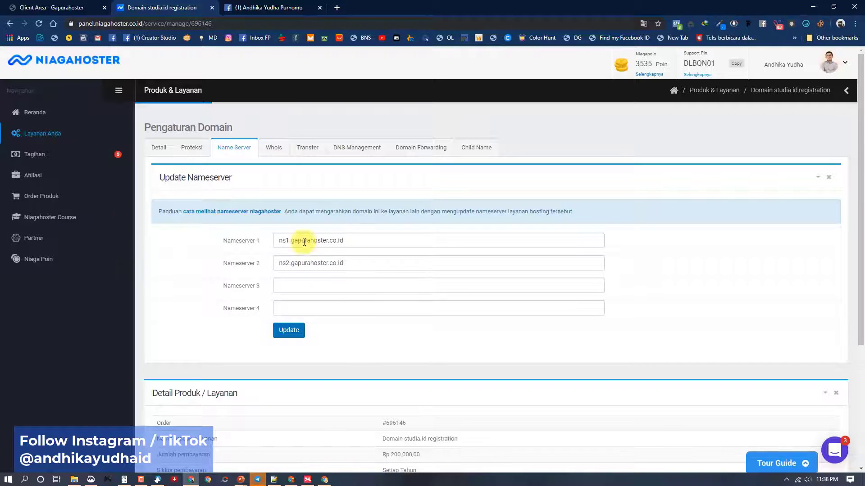
# Search Google for intodns in a new browser tab and open the intoDNS website
pyautogui.click(339, 8)
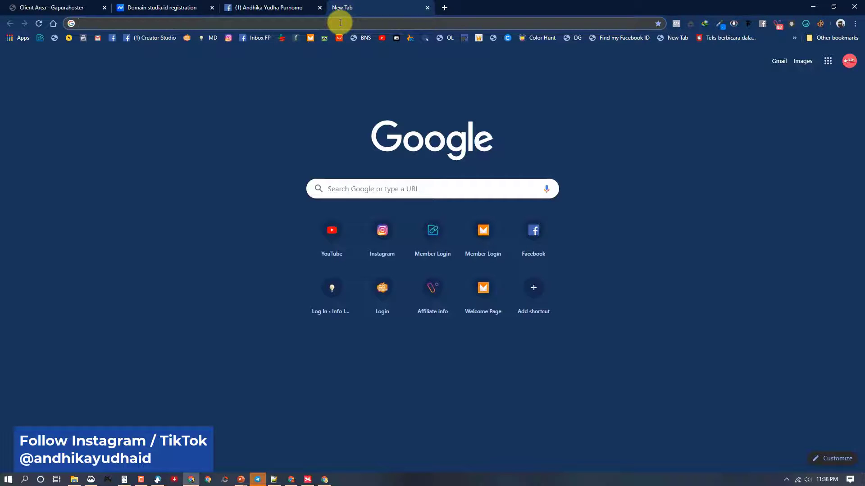
pyautogui.write('in')
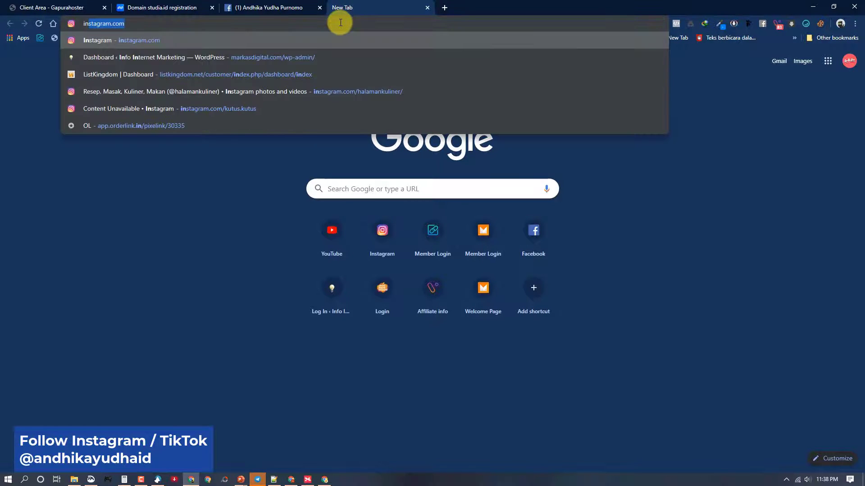
pyautogui.write('todns')
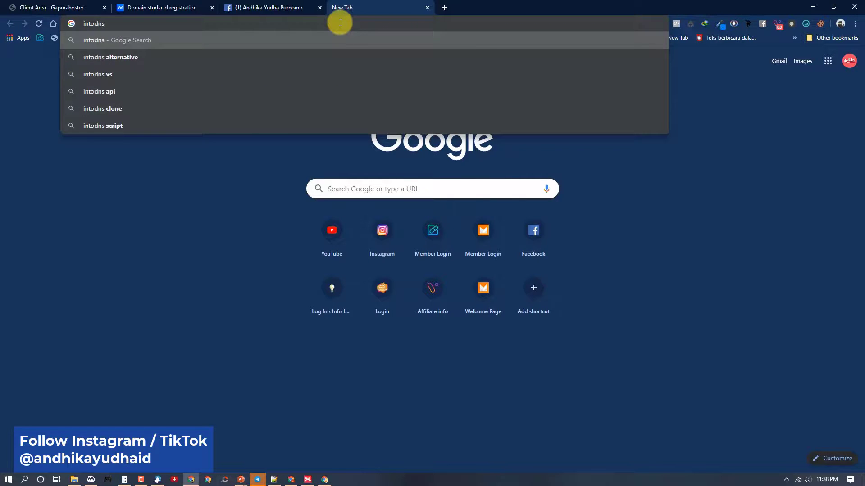
pyautogui.press('Return')
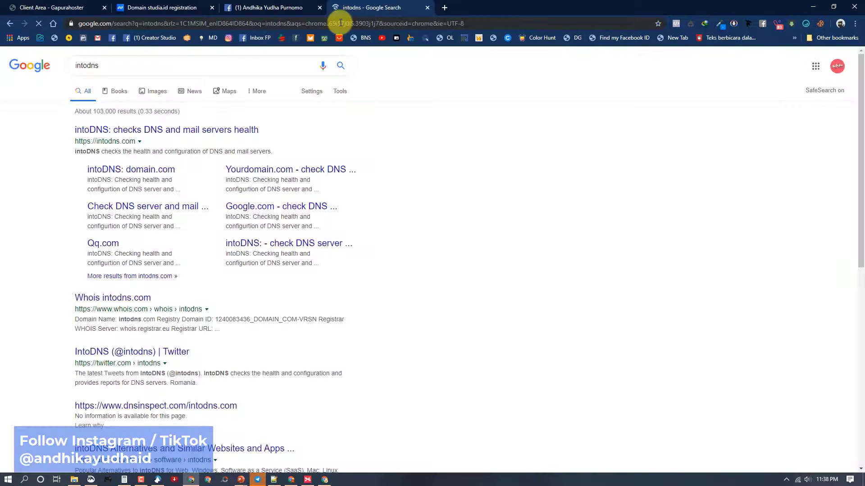
pyautogui.click(120, 132)
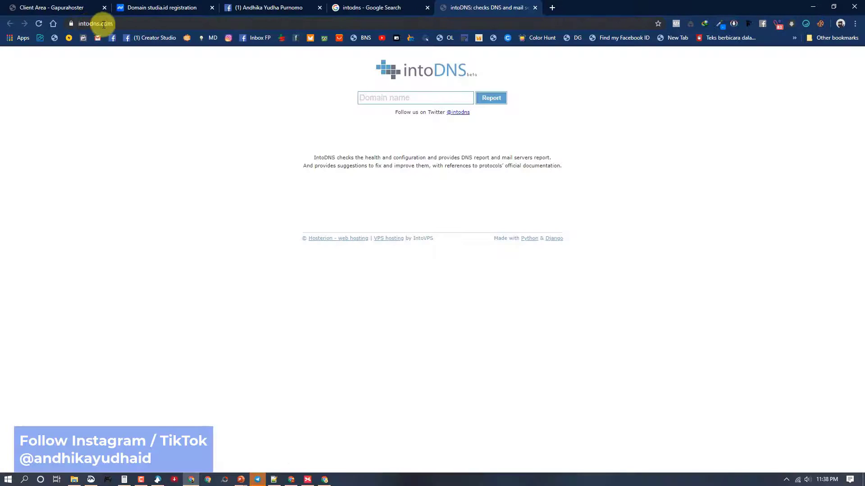
# Run an intoDNS report for the domain studia.id
pyautogui.click(416, 98)
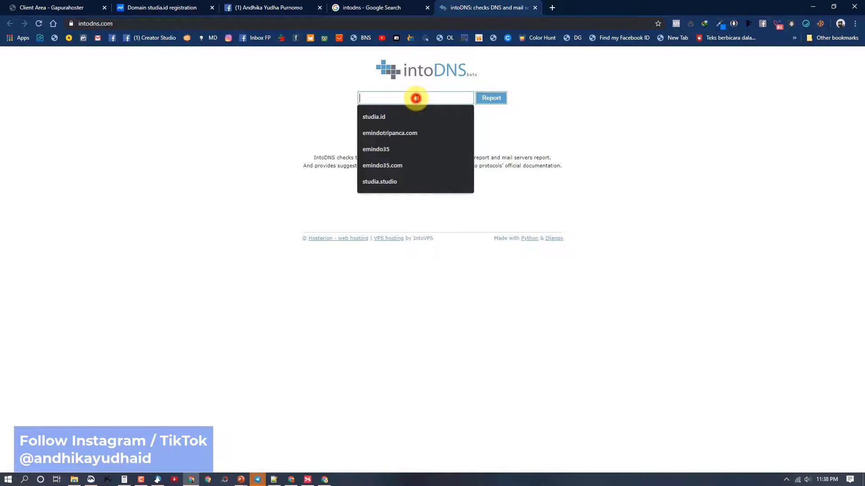
pyautogui.click(383, 117)
pyautogui.click(341, 113)
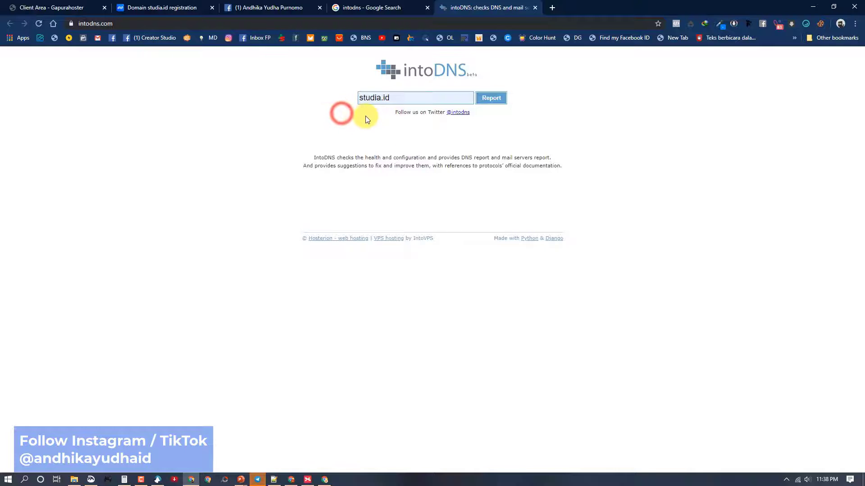
pyautogui.click(489, 98)
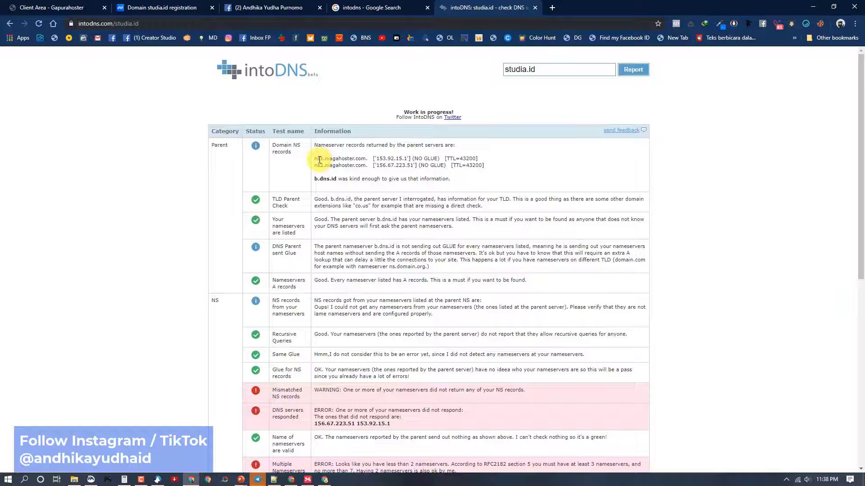
# Highlight the two parent nameserver records in the report and compare them with the nameservers set at Niagahoster
pyautogui.moveTo(317, 160); pyautogui.dragTo(367, 165)
pyautogui.click(366, 164)
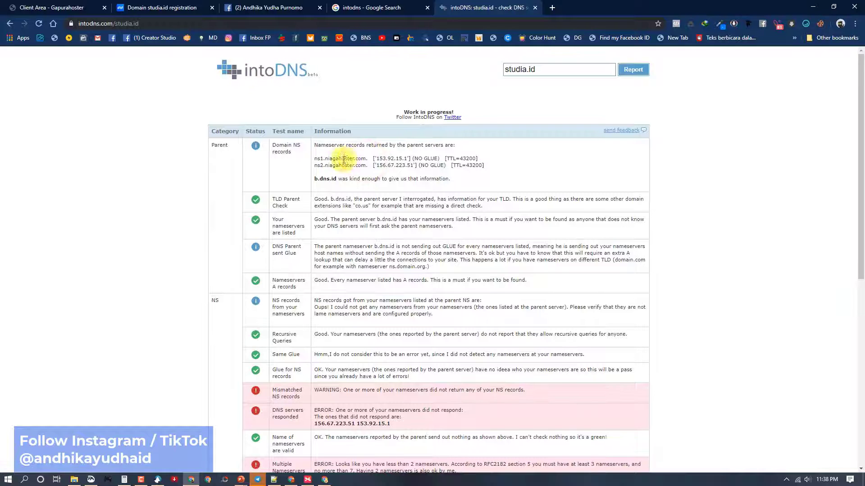
pyautogui.moveTo(315, 160); pyautogui.dragTo(367, 164)
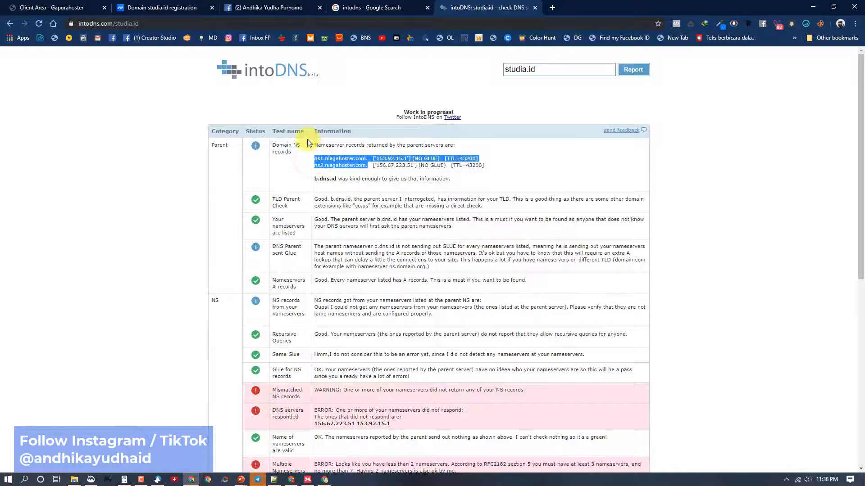
pyautogui.click(188, 10)
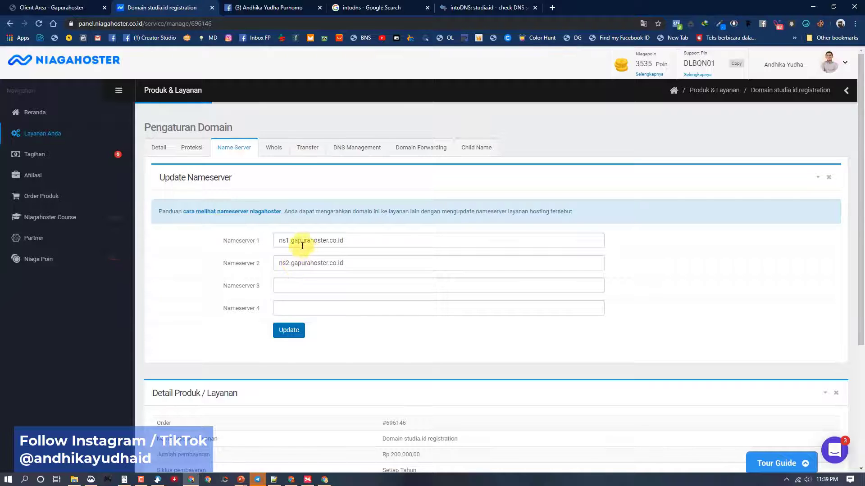
pyautogui.click(469, 6)
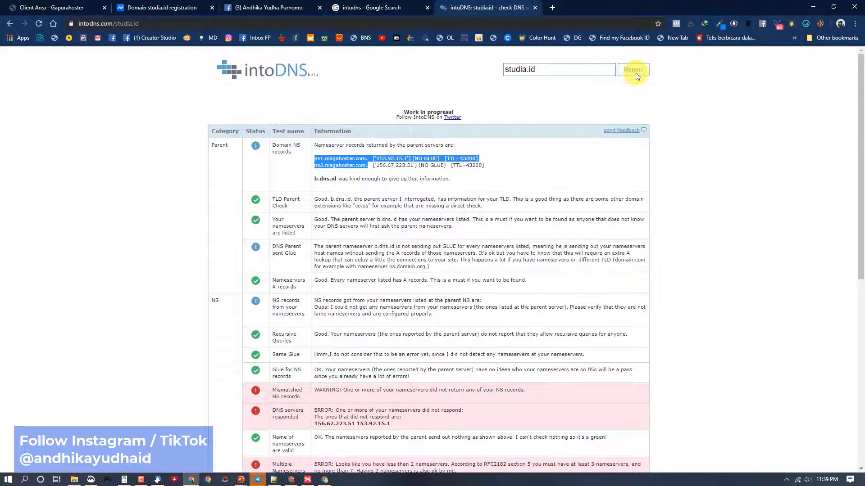
# Rerun the studia.id report and check its nameserver records against the Niagahoster name server settings again
pyautogui.scroll(-2, 360, 271)
pyautogui.scroll(2, 360, 271)
pyautogui.click(631, 70)
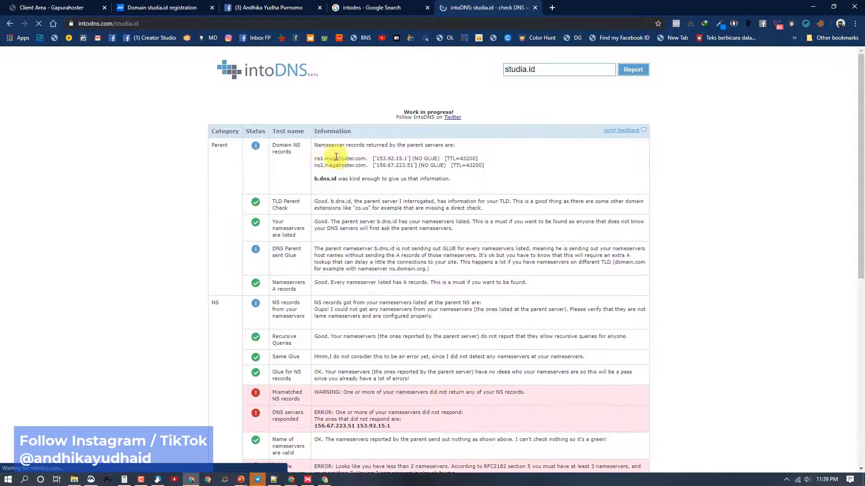
pyautogui.moveTo(342, 158); pyautogui.dragTo(366, 165)
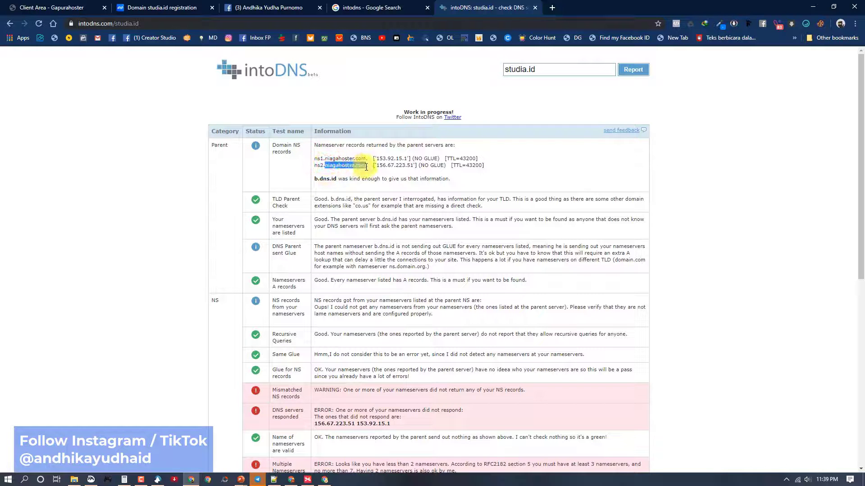
pyautogui.click(179, 8)
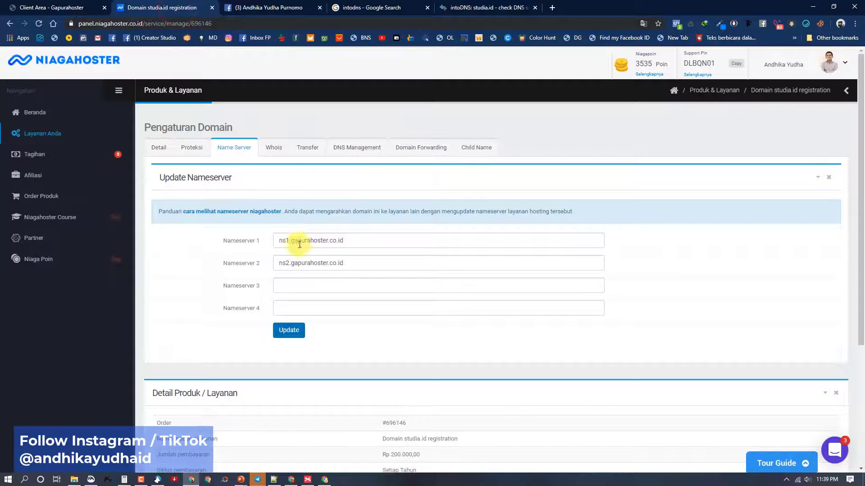
pyautogui.click(454, 9)
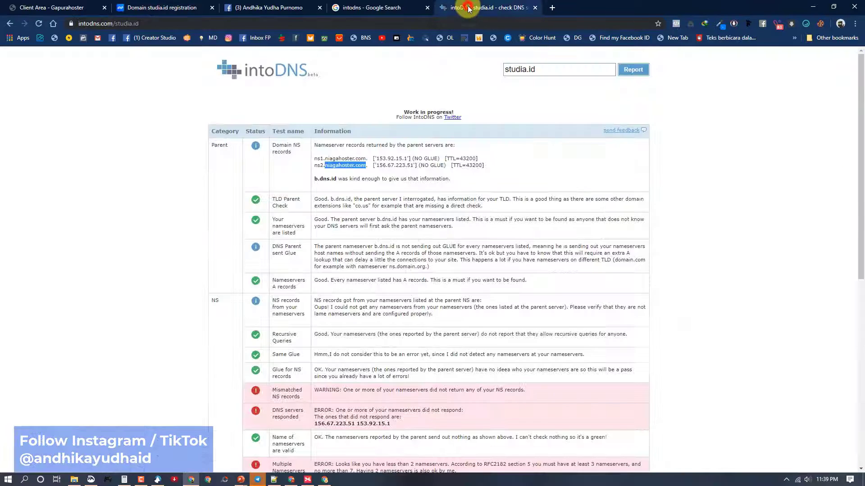
# Refresh the intoDNS report for studia.id once more and highlight the first parent nameserver record
pyautogui.scroll(-5, 228, 276)
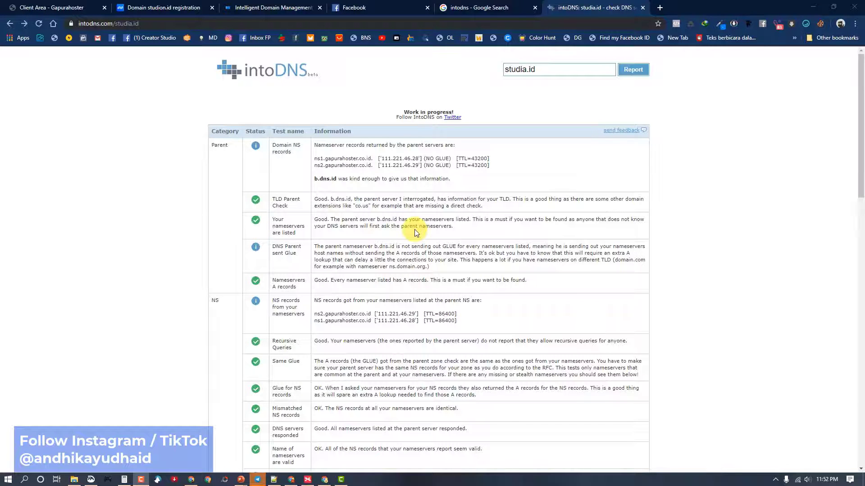
pyautogui.click(639, 71)
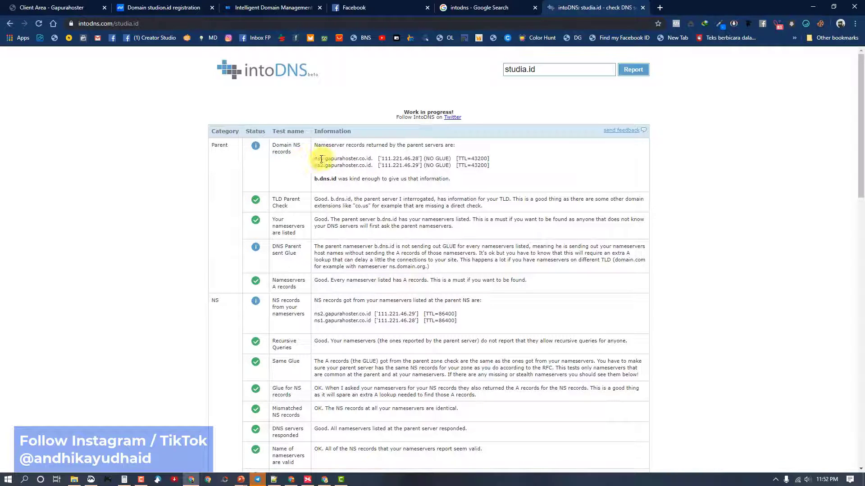
pyautogui.moveTo(328, 159); pyautogui.dragTo(371, 159)
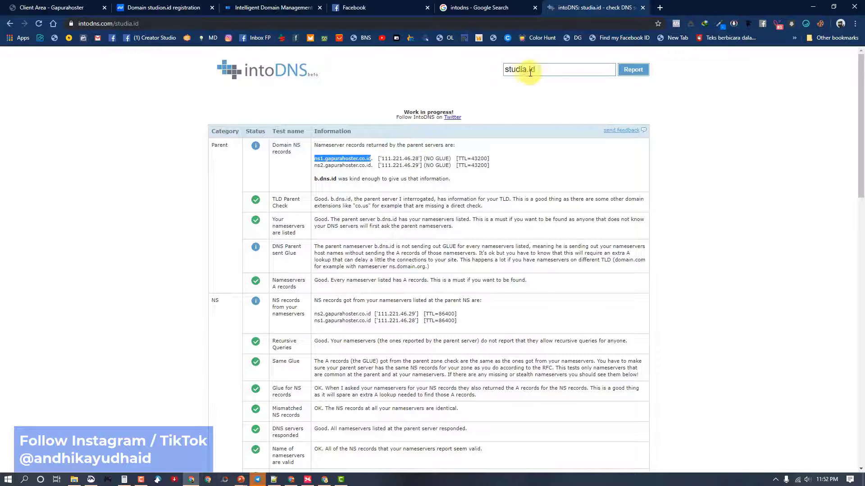
# Review the studia.id report from the parent nameserver records down to the WWW record and back to the beginning
pyautogui.moveTo(536, 70); pyautogui.dragTo(499, 68)
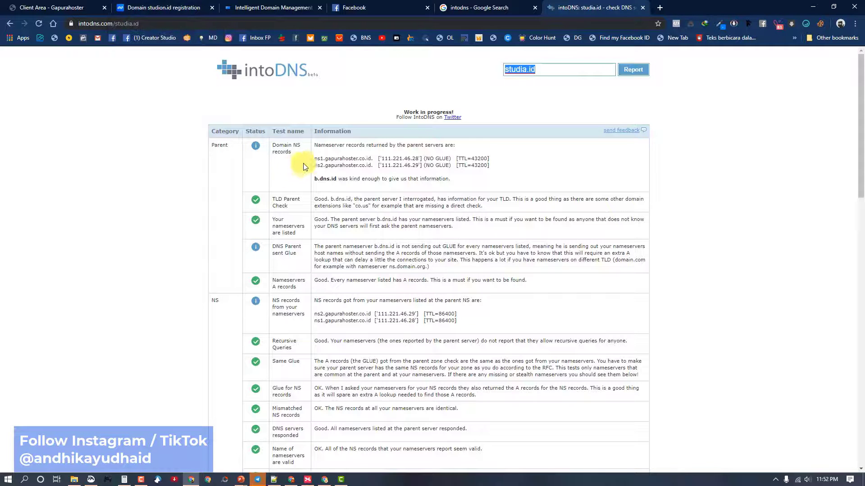
pyautogui.moveTo(325, 160); pyautogui.dragTo(371, 160)
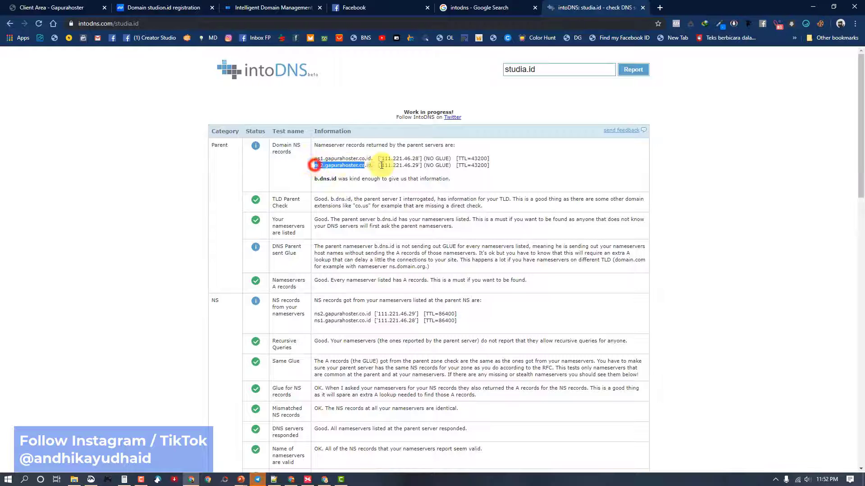
pyautogui.click(376, 159)
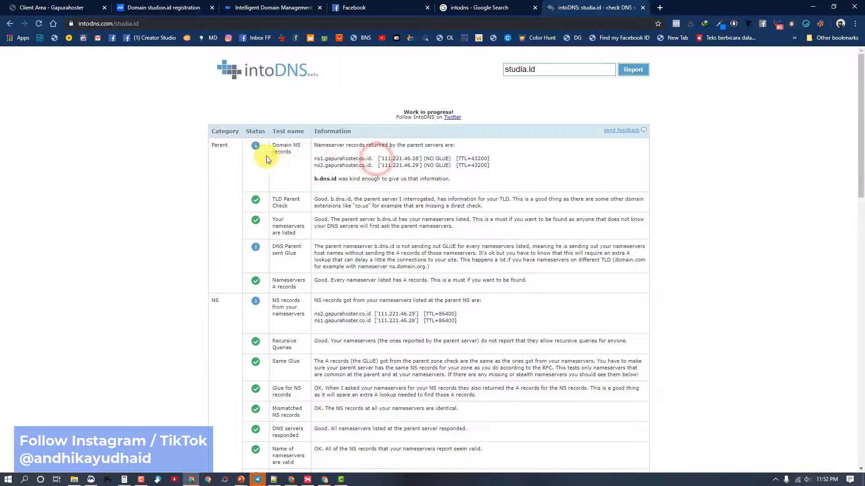
pyautogui.scroll(-10, 252, 223)
pyautogui.scroll(-6, 261, 274)
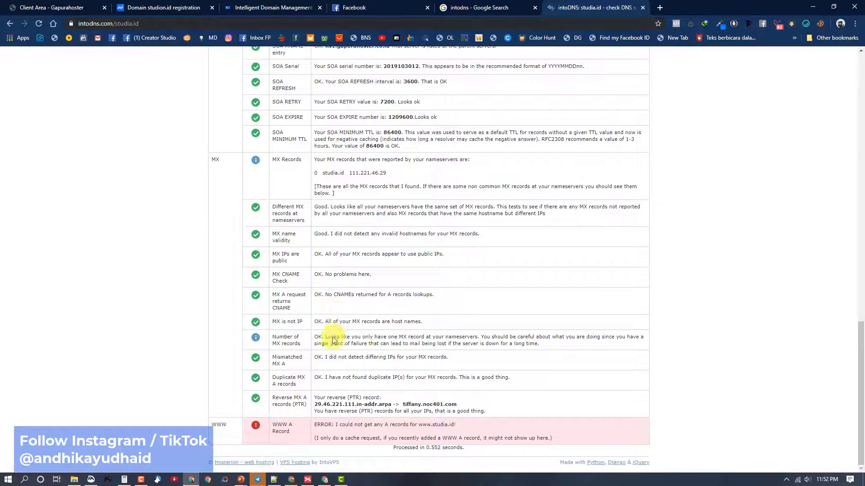
pyautogui.scroll(15, 267, 419)
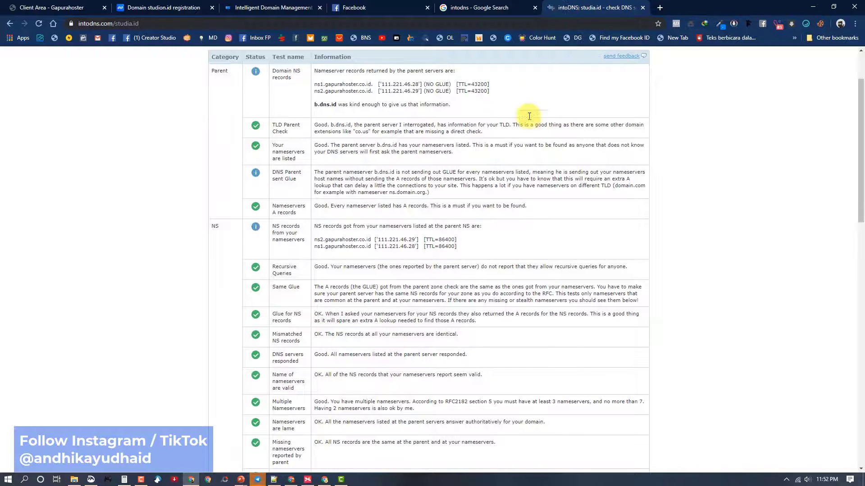
pyautogui.scroll(2, 333, 146)
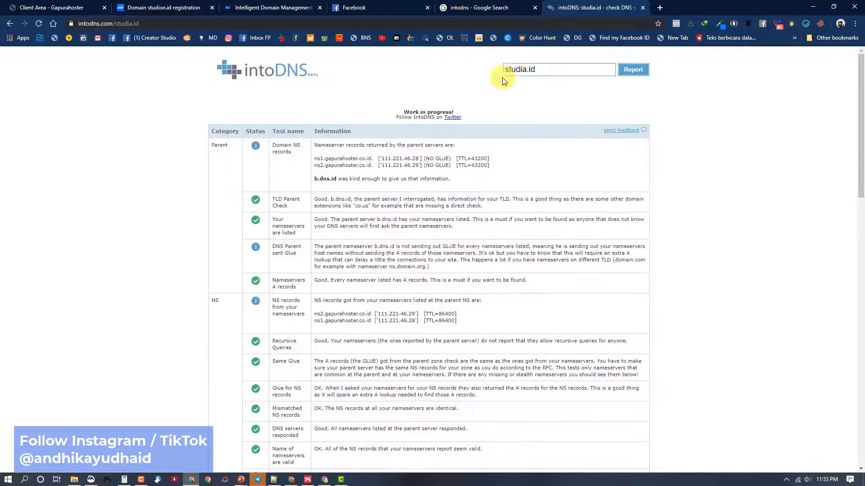
# Copy the domain studia.id from the intoDNS report, open it in a new browser tab and examine the page text
pyautogui.click(525, 73)
pyautogui.rightClick(525, 72)
pyautogui.click(520, 71)
pyautogui.rightClick(520, 71)
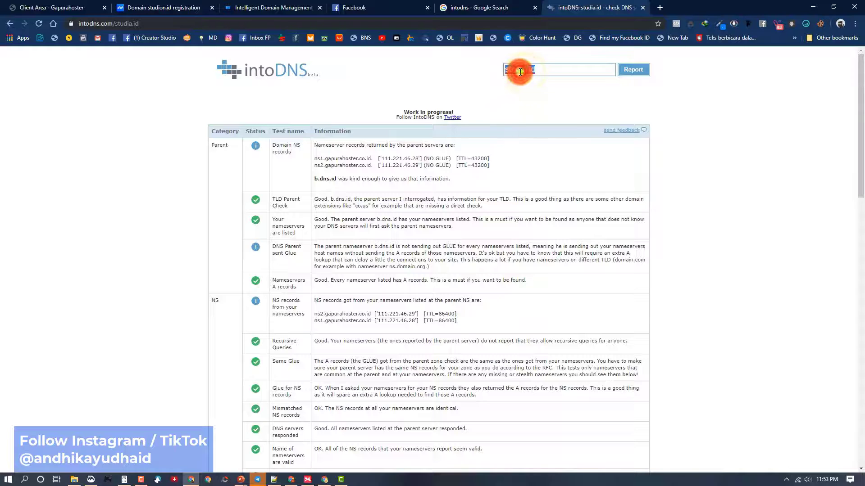
pyautogui.click(548, 140)
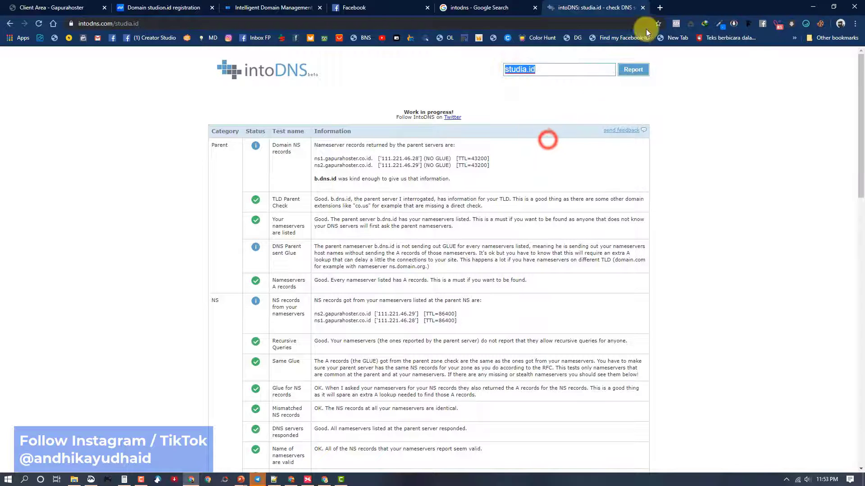
pyautogui.click(660, 7)
pyautogui.rightClick(610, 23)
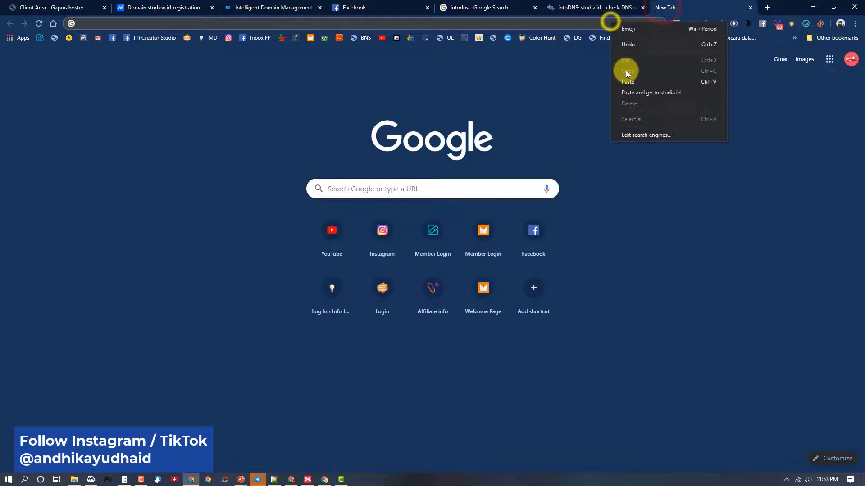
pyautogui.click(648, 92)
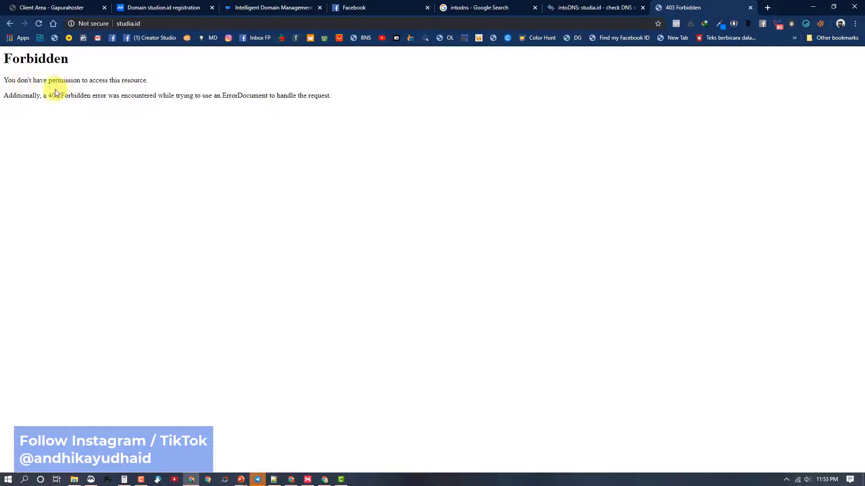
pyautogui.moveTo(5, 55); pyautogui.dragTo(419, 126)
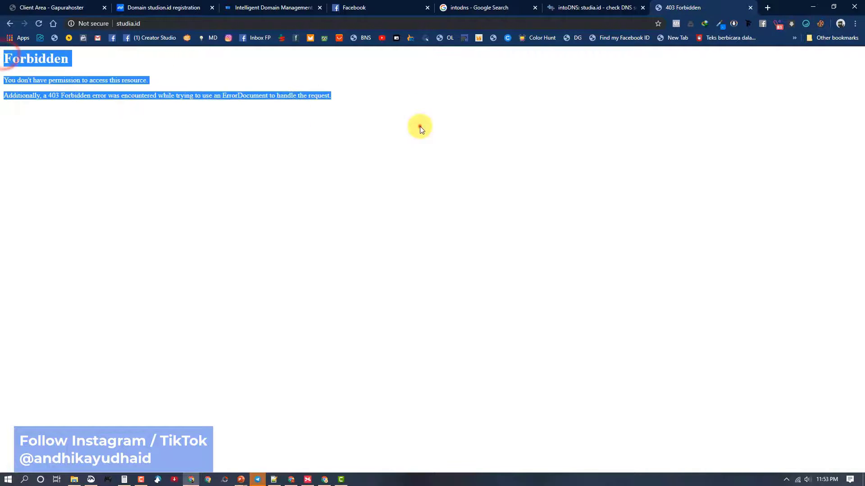
pyautogui.click(419, 126)
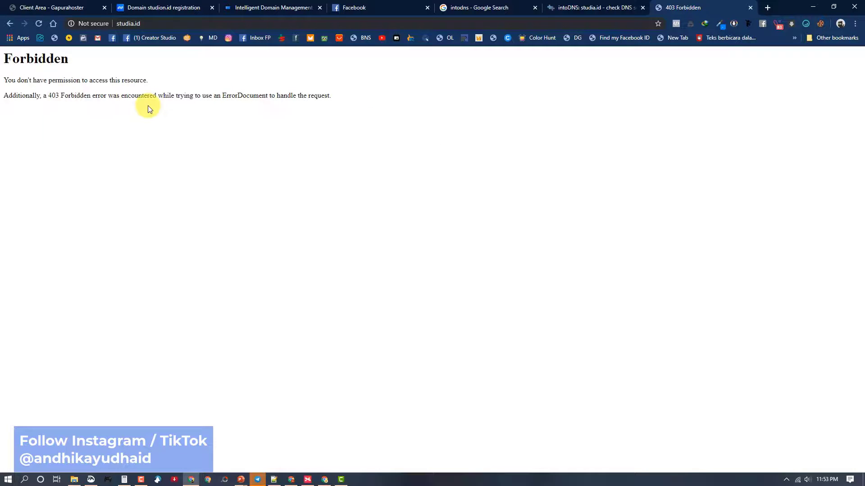